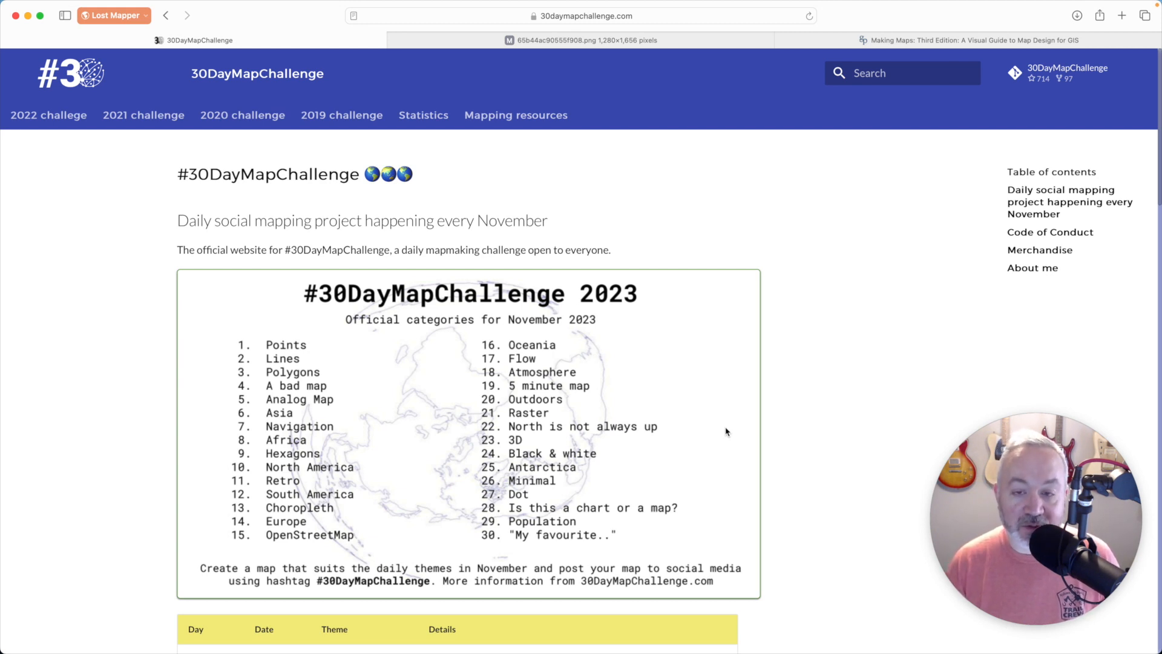
- Move the Making Maps book page ahead of the map image in the browser, and view the Alabama vacancies map
{"action": "left_click_drag", "start_coordinate": [969, 40], "coordinate": [521, 37]}
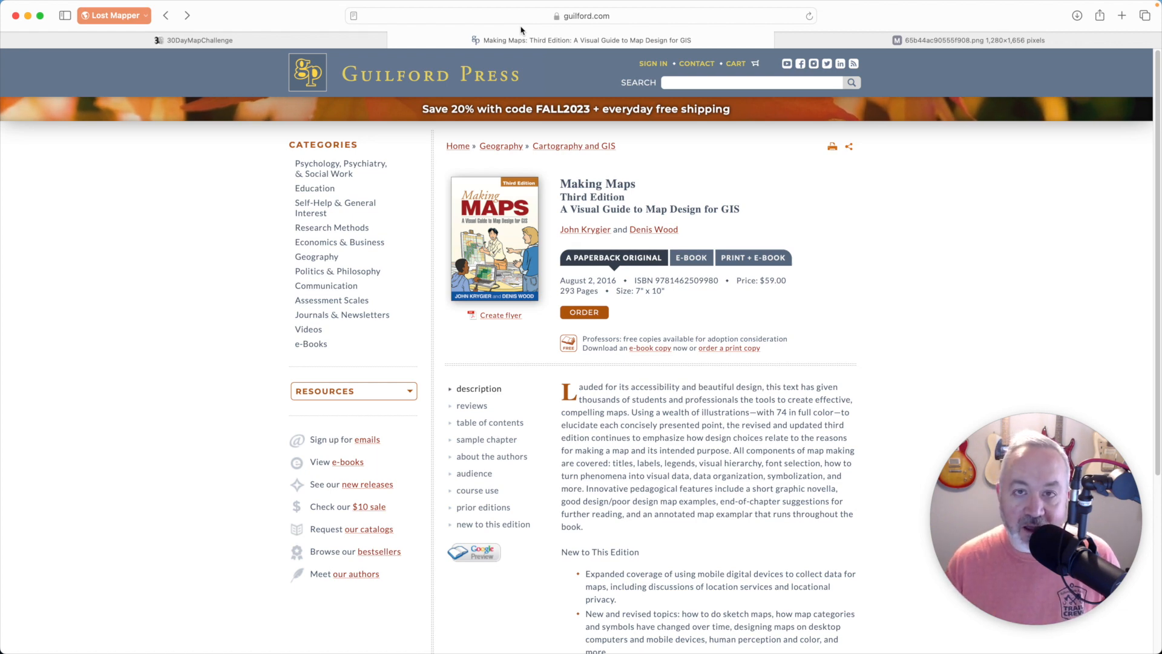
{"action": "left_click", "coordinate": [840, 44]}
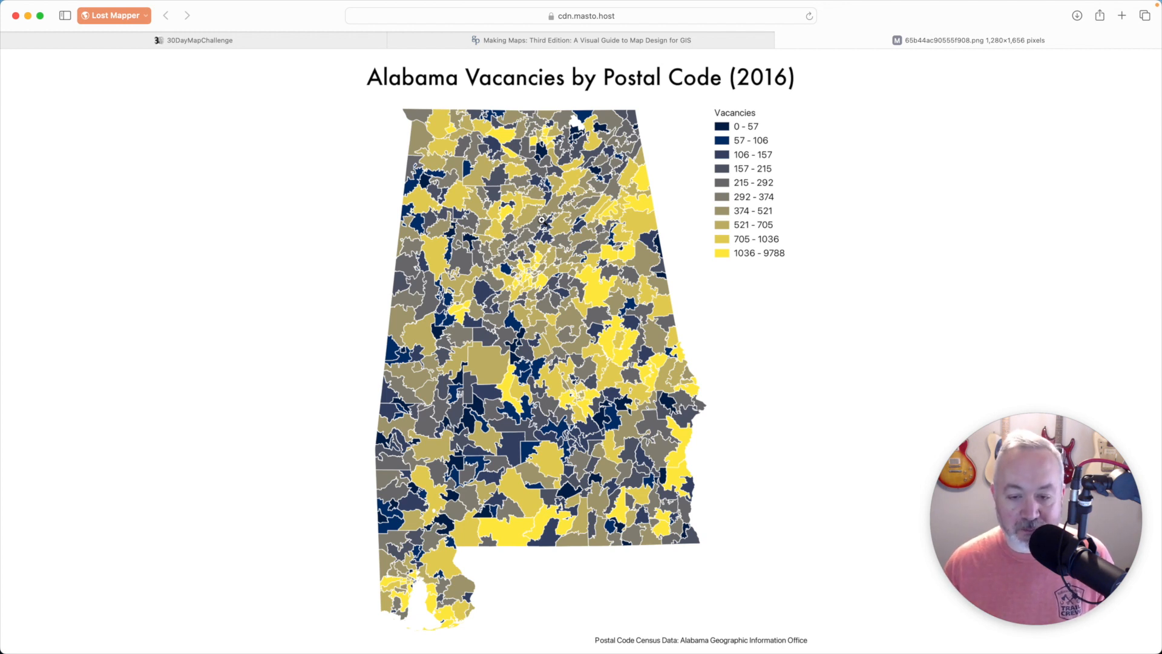
- Switch to QGIS and open the attribute table of the Vacancies layer
{"action": "key", "text": "super+Tab"}
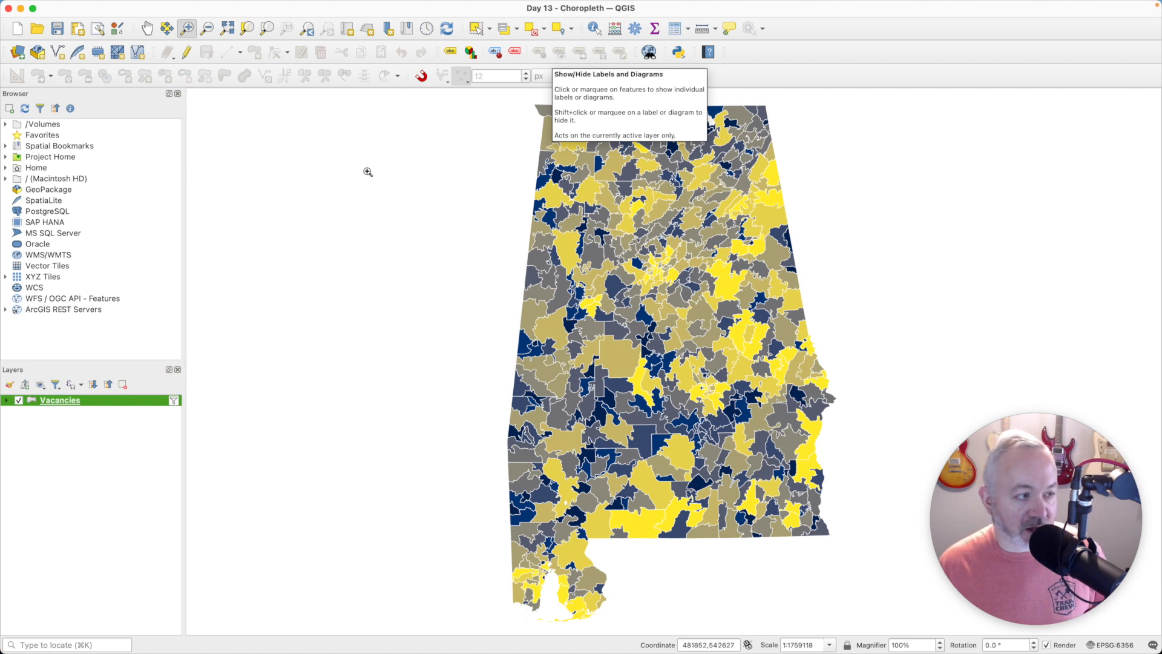
{"action": "left_click", "coordinate": [6, 401]}
{"action": "left_click", "coordinate": [5, 400]}
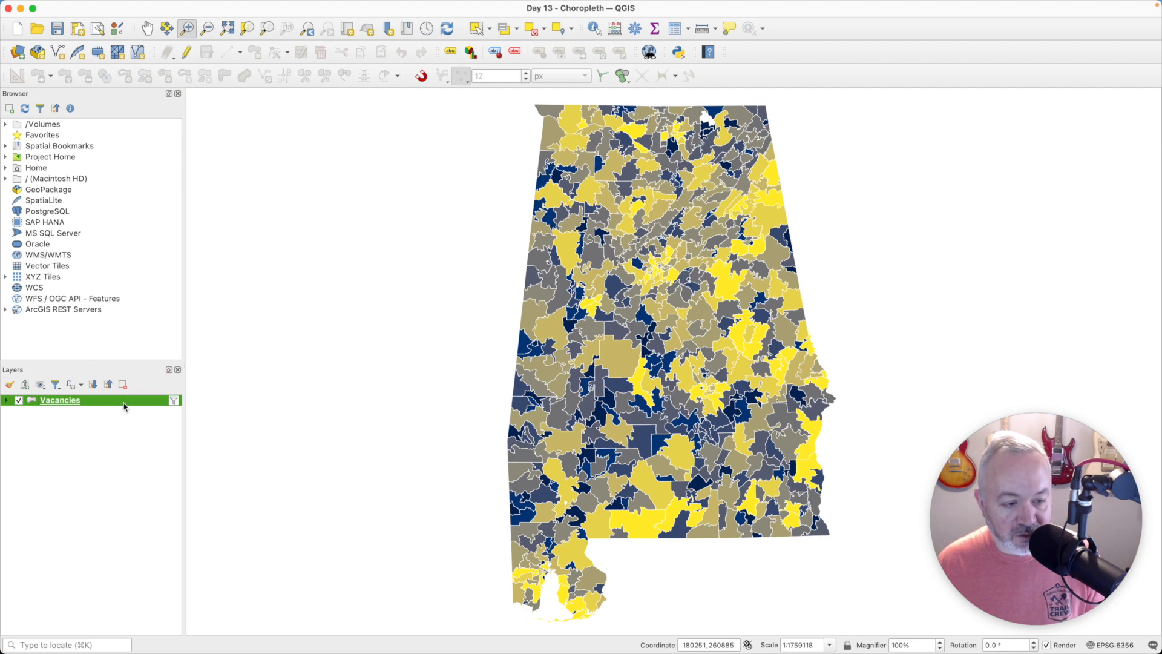
{"action": "key", "text": "F6"}
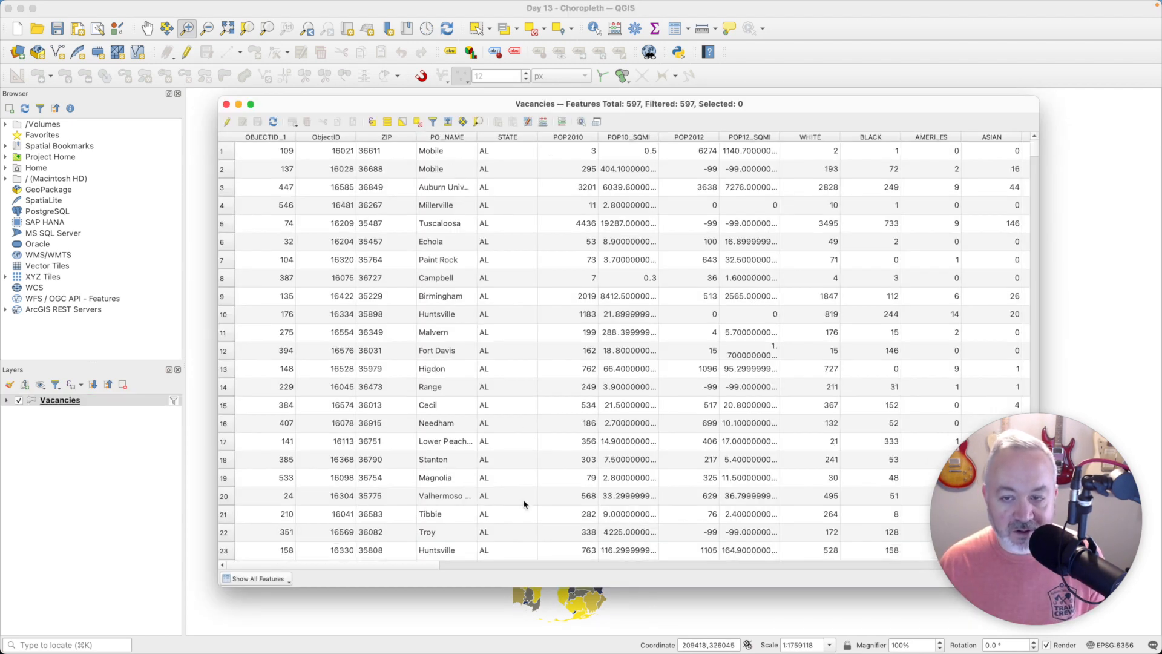
- Organize the attribute table to show only the ObjectID, ZIP, PO_NAME, HSE_UNITS and VACANT columns
{"action": "left_click", "coordinate": [528, 122]}
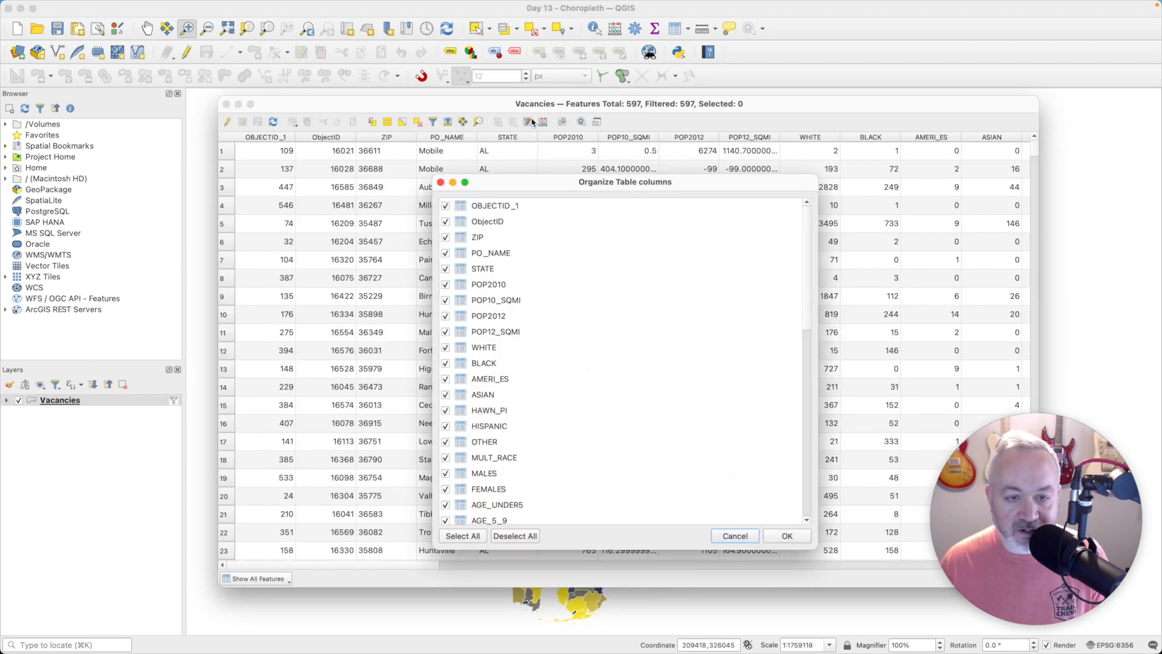
{"action": "left_click", "coordinate": [516, 537]}
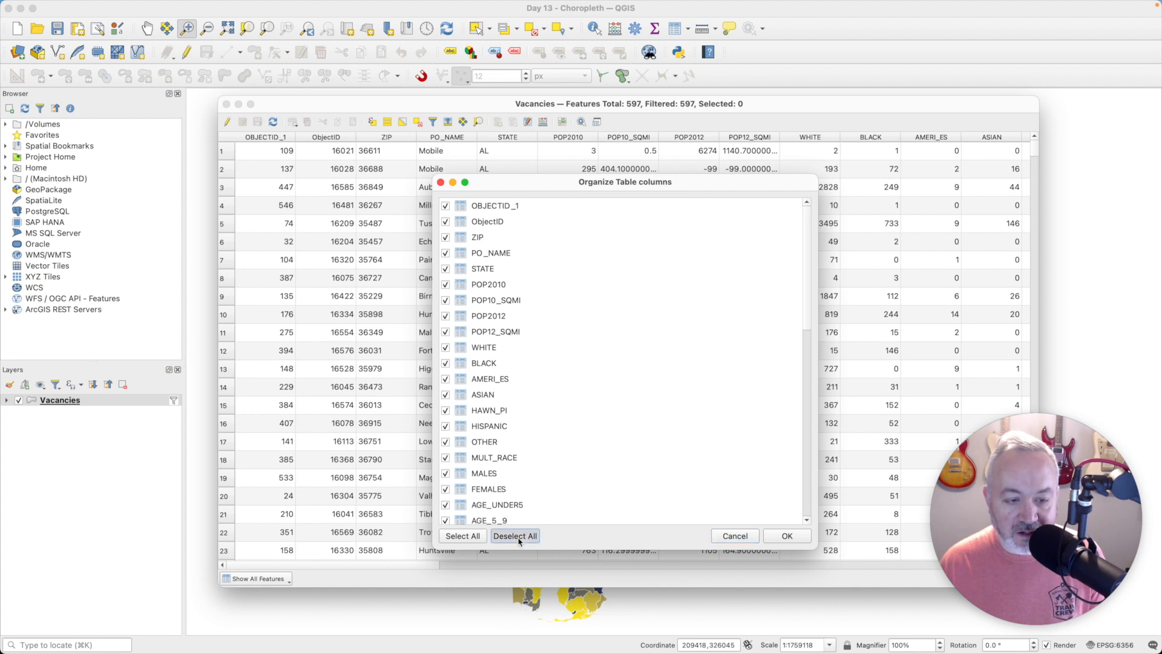
{"action": "left_click", "coordinate": [446, 222]}
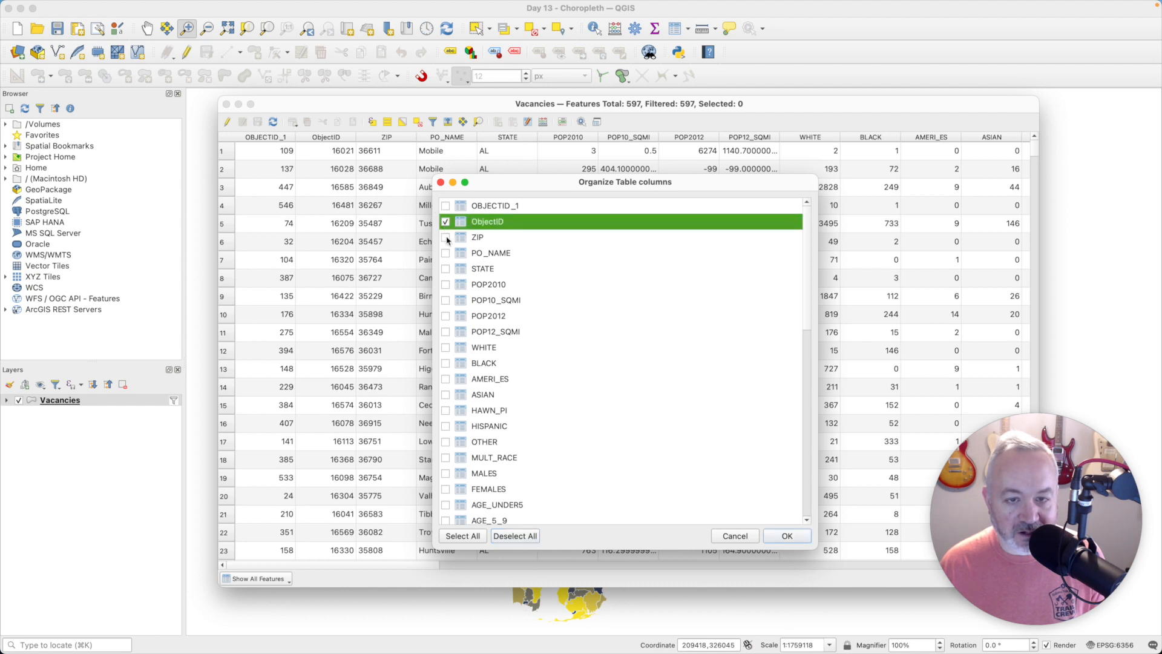
{"action": "left_click", "coordinate": [446, 238]}
{"action": "left_click", "coordinate": [446, 254]}
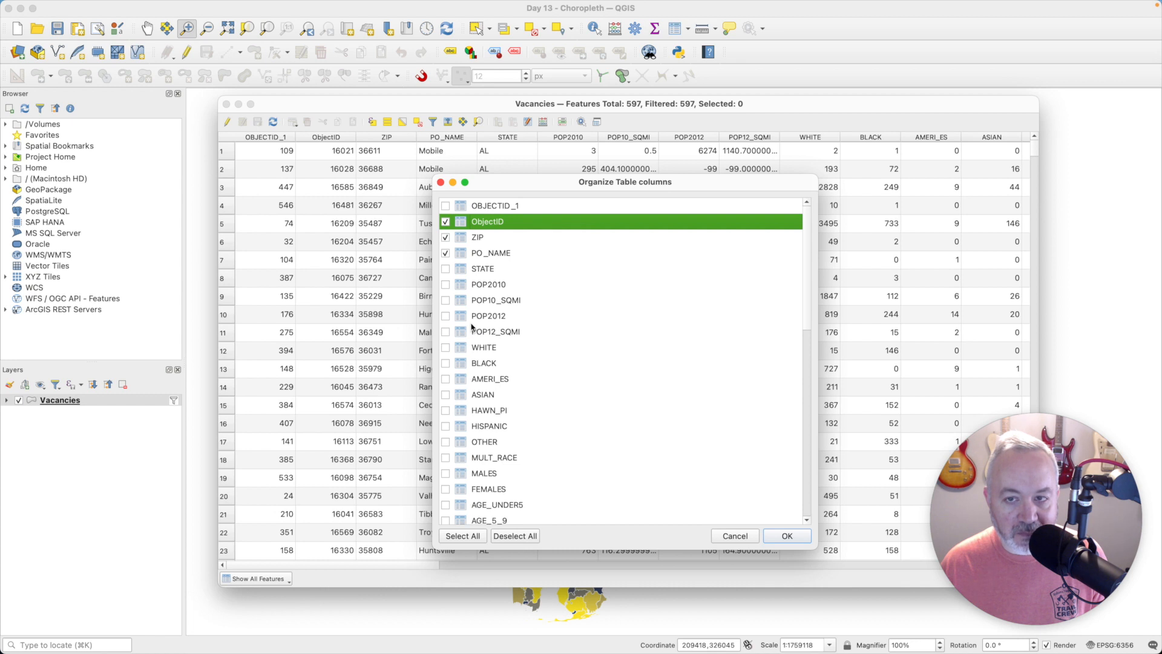
{"action": "scroll", "coordinate": [471, 327], "scroll_direction": "down", "scroll_amount": 10}
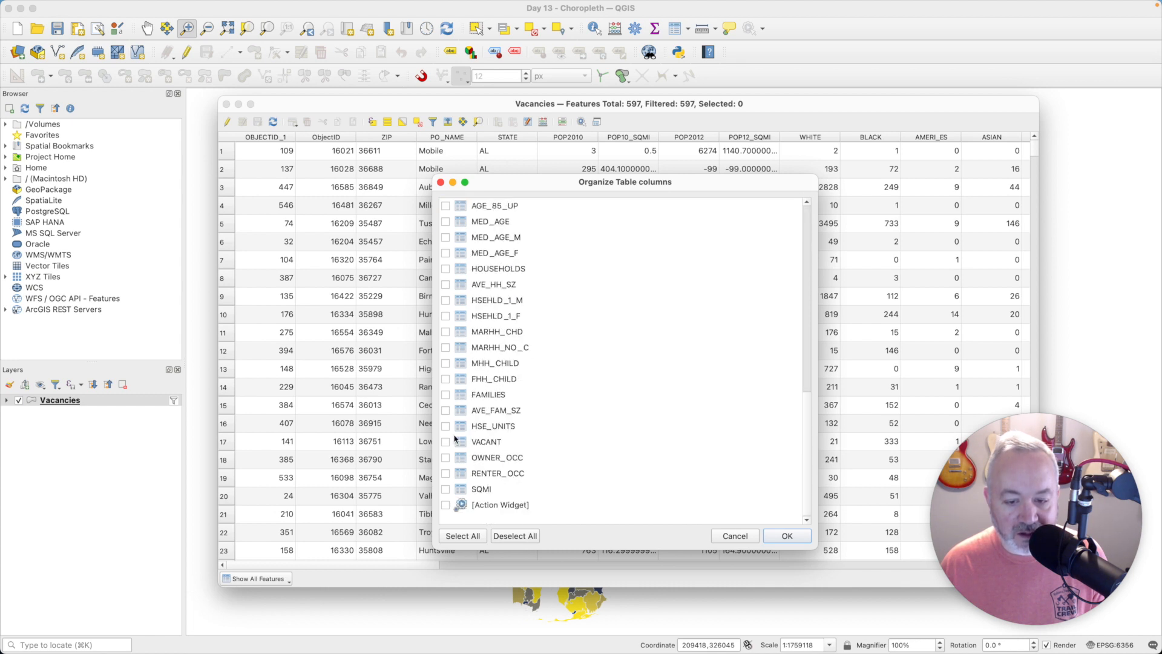
{"action": "left_click", "coordinate": [446, 442]}
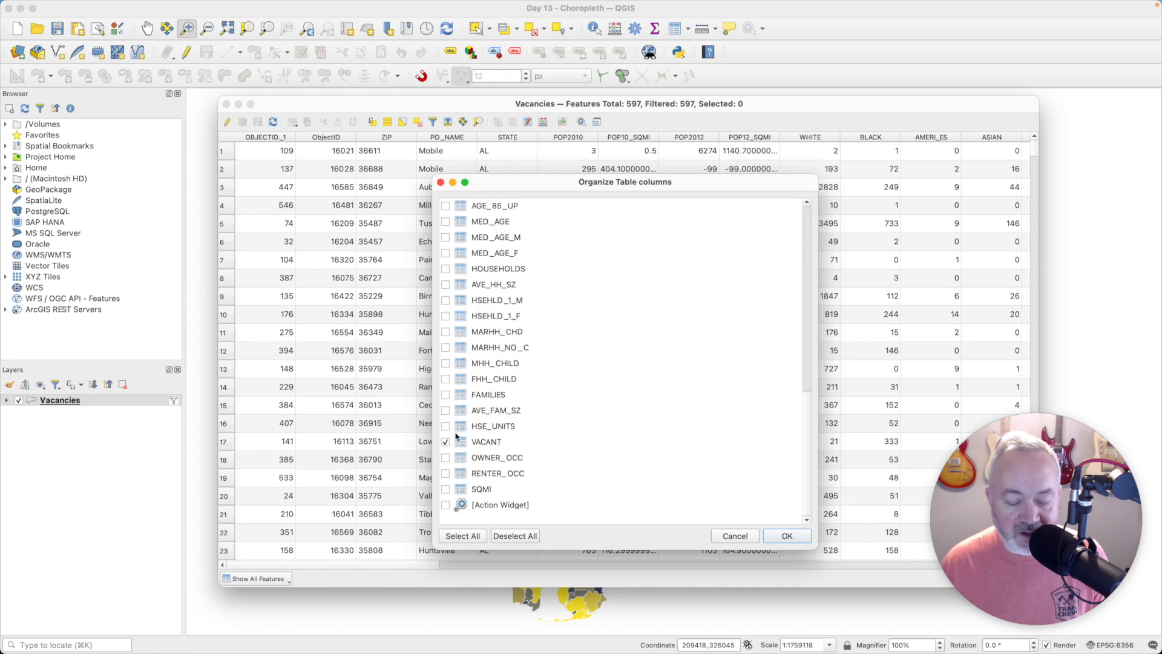
{"action": "left_click", "coordinate": [445, 427]}
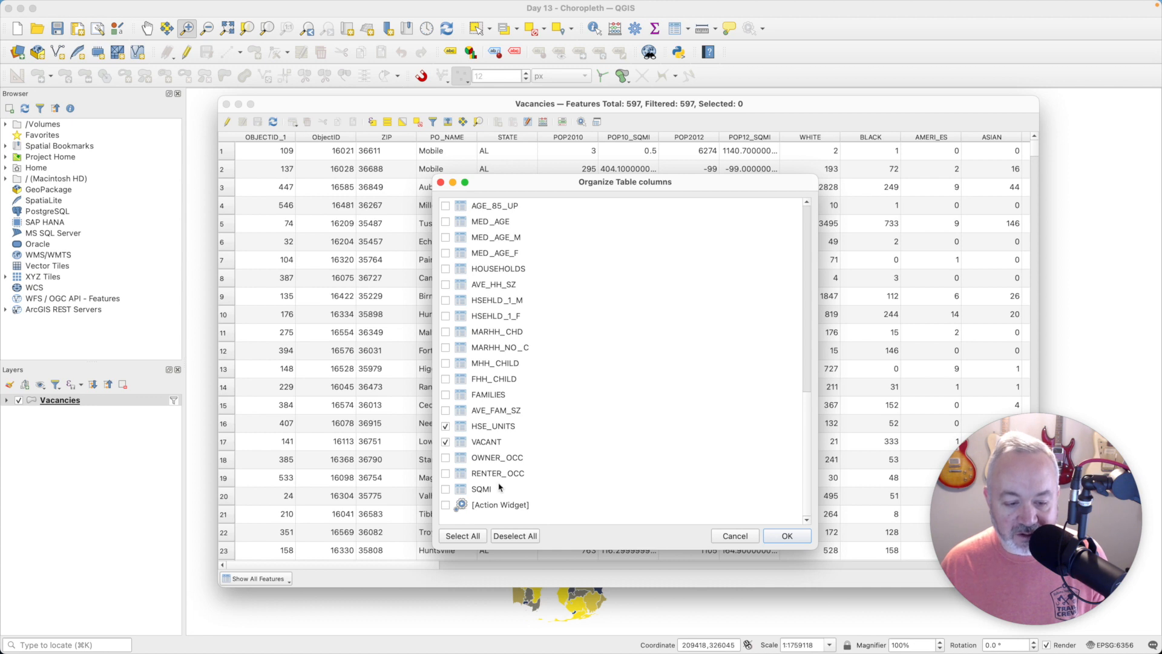
{"action": "left_click", "coordinate": [787, 536]}
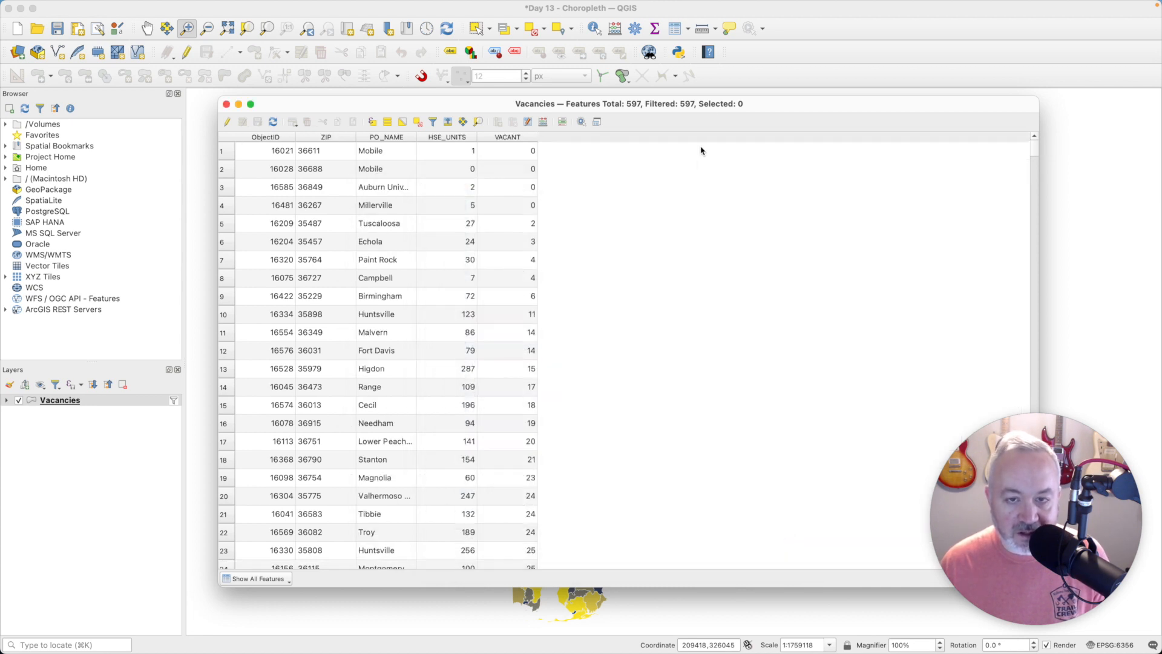
- Review the housing unit and vacancy counts, and open the field calculator to create a new field
{"action": "left_click_drag", "start_coordinate": [516, 108], "coordinate": [575, 107]}
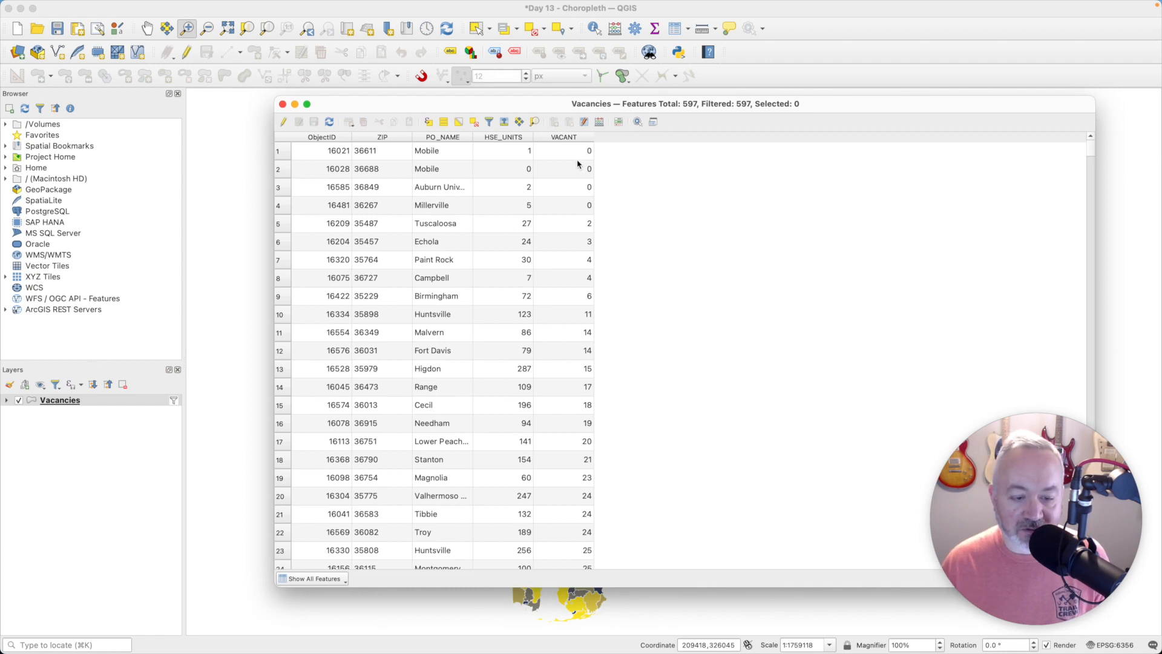
{"action": "scroll", "coordinate": [577, 162], "scroll_direction": "down", "scroll_amount": 7}
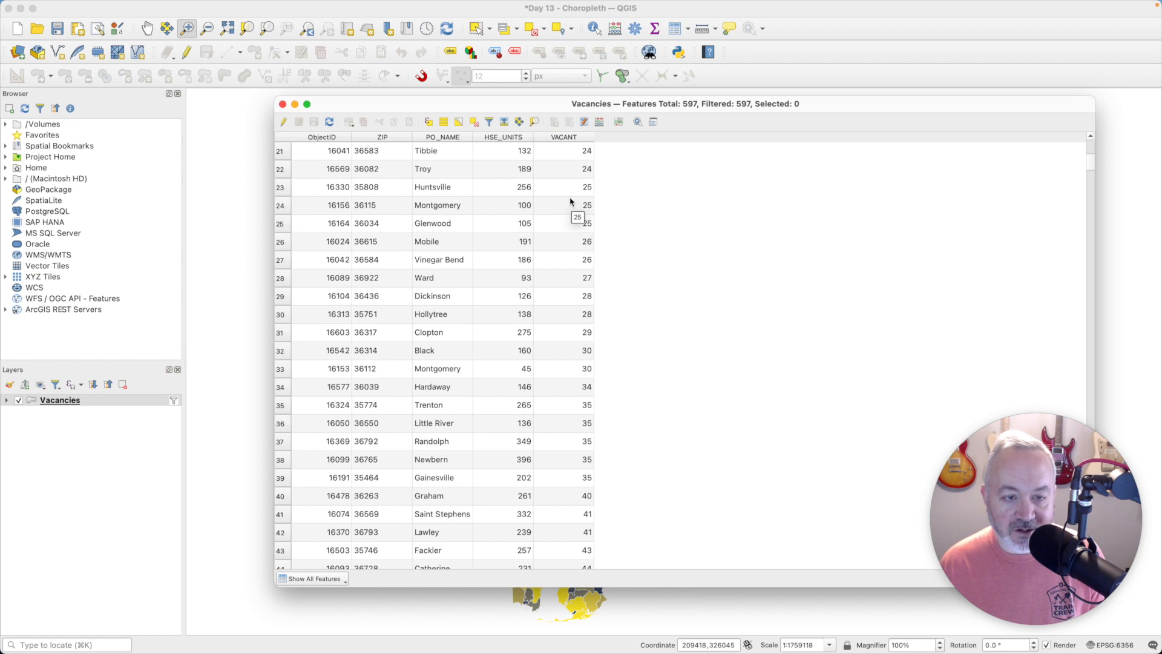
{"action": "scroll", "coordinate": [571, 206], "scroll_direction": "up", "scroll_amount": 7}
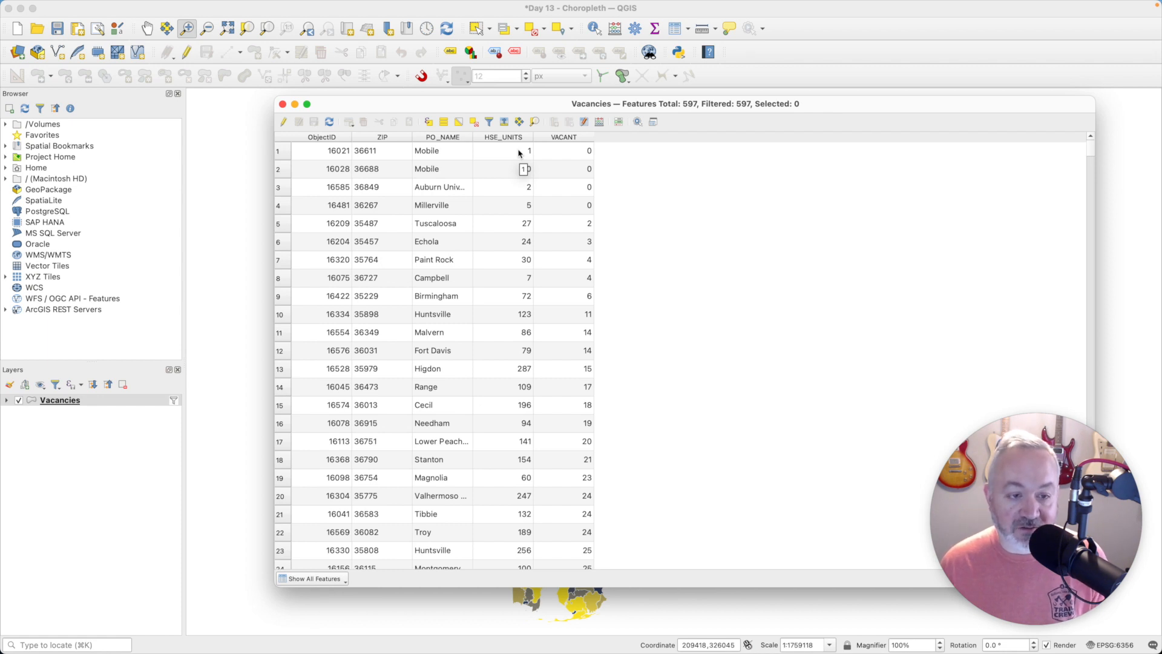
{"action": "left_click", "coordinate": [599, 122]}
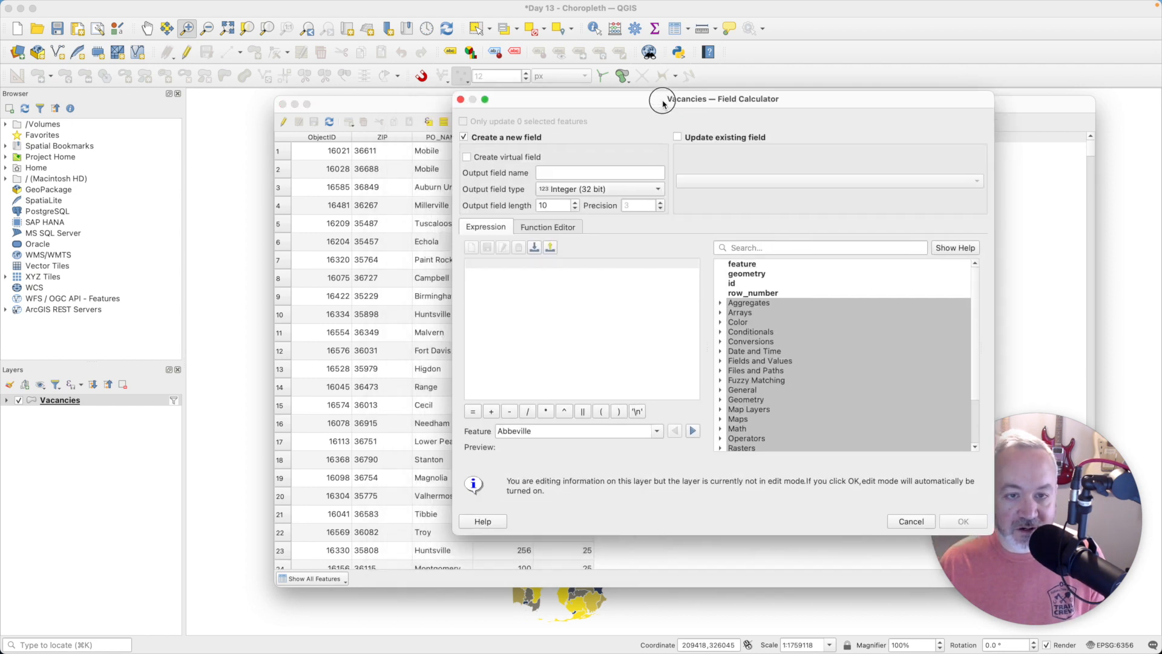
{"action": "left_click", "coordinate": [619, 165]}
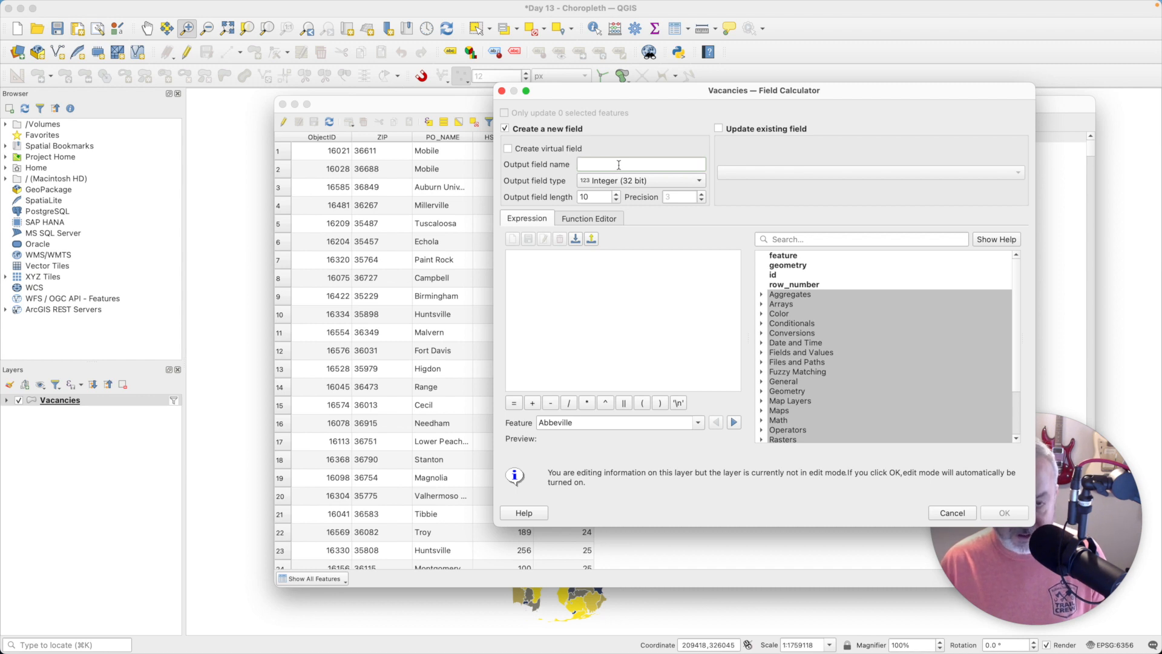
{"action": "type", "text": "vacancy_"}
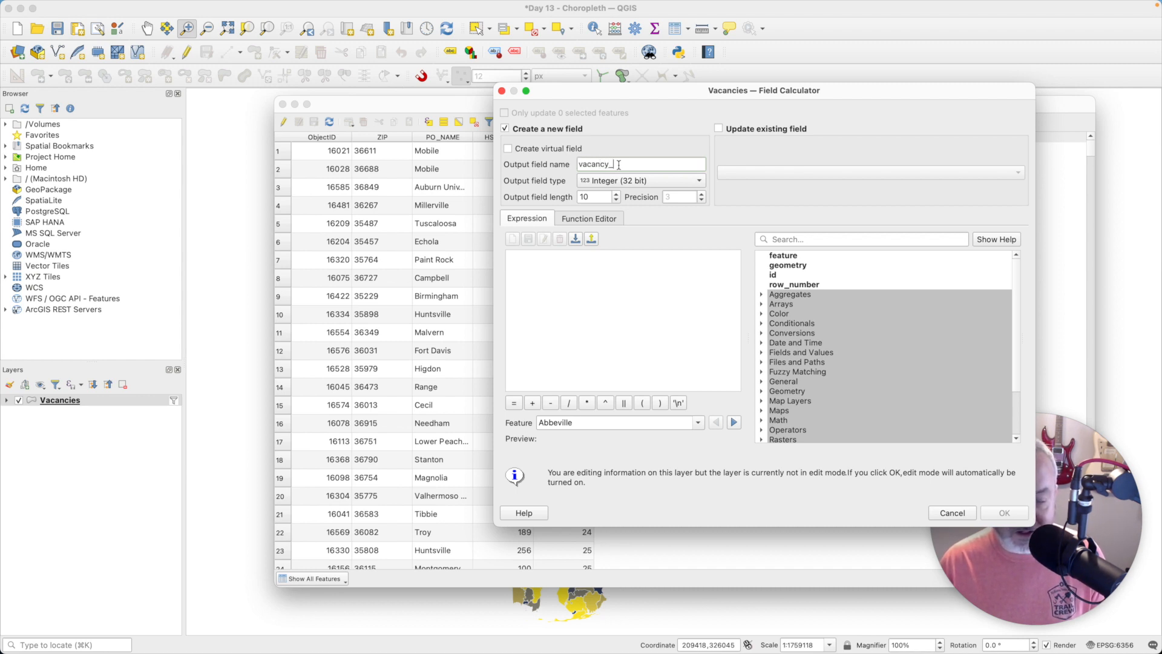
{"action": "type", "text": "ra"}
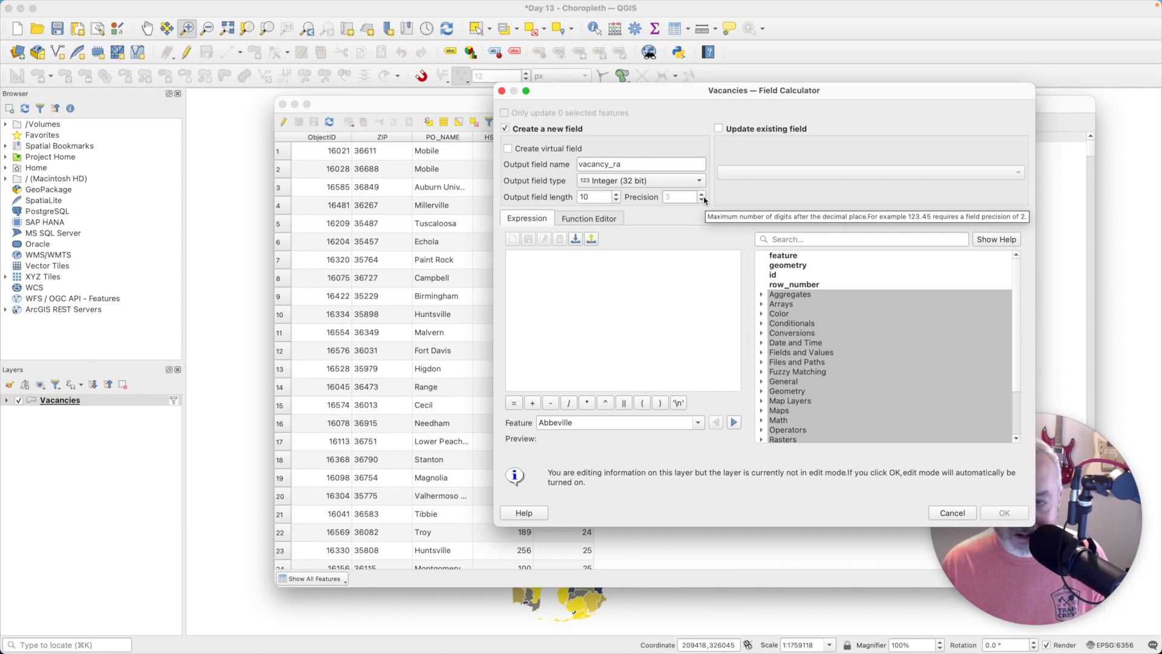
{"action": "left_click", "coordinate": [637, 181]}
{"action": "left_click", "coordinate": [638, 180]}
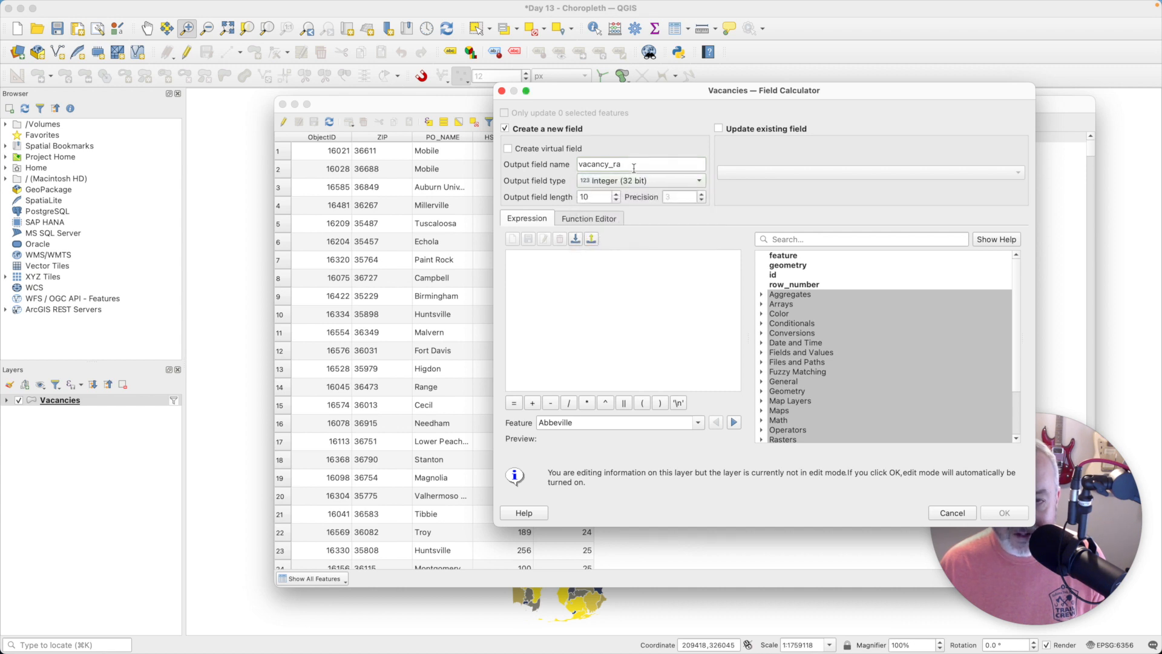
- Name the new output field ratio and set its type to Decimal number (real)
{"action": "key", "text": "super+a"}
{"action": "type", "text": "ratio"}
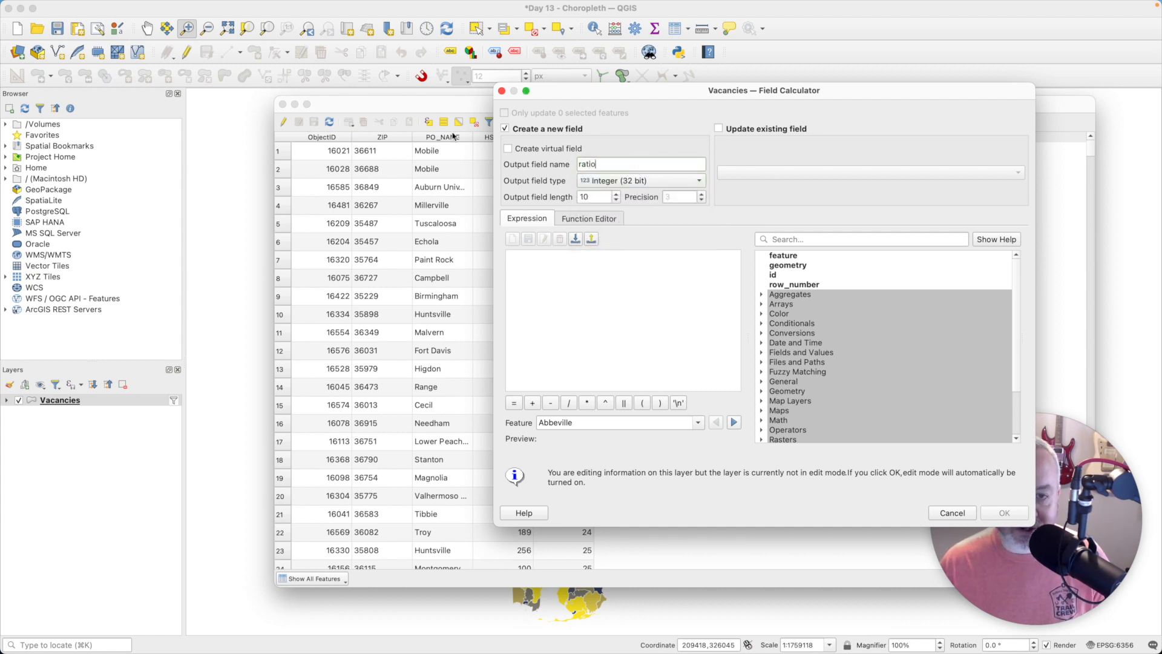
{"action": "left_click", "coordinate": [647, 182]}
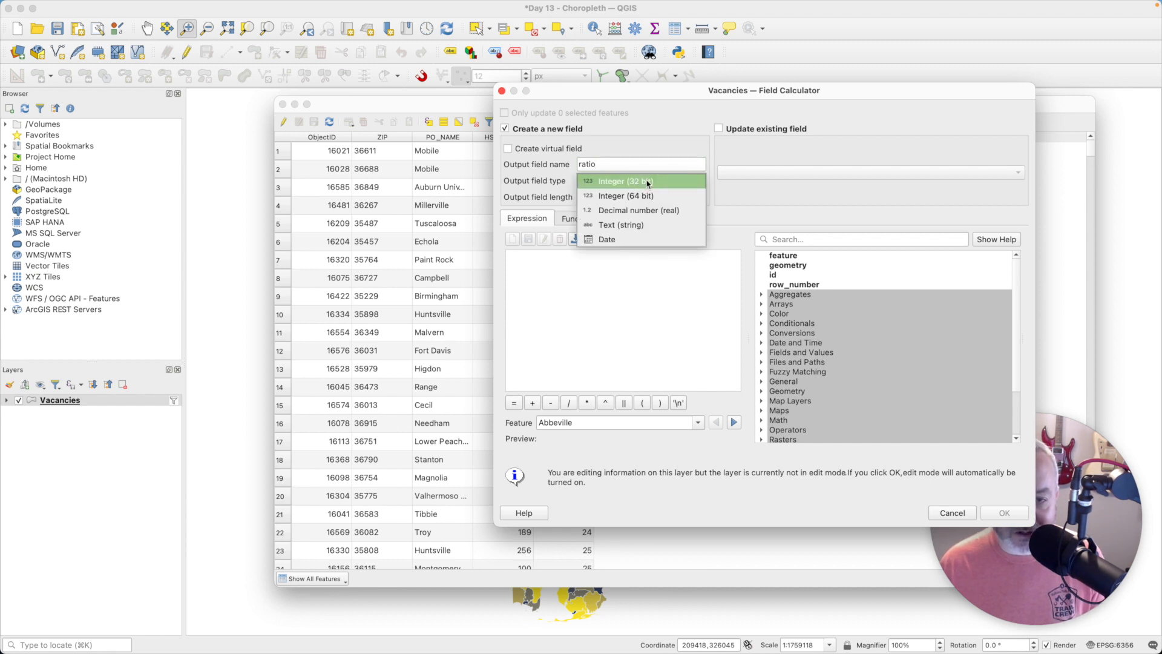
{"action": "left_click", "coordinate": [626, 211]}
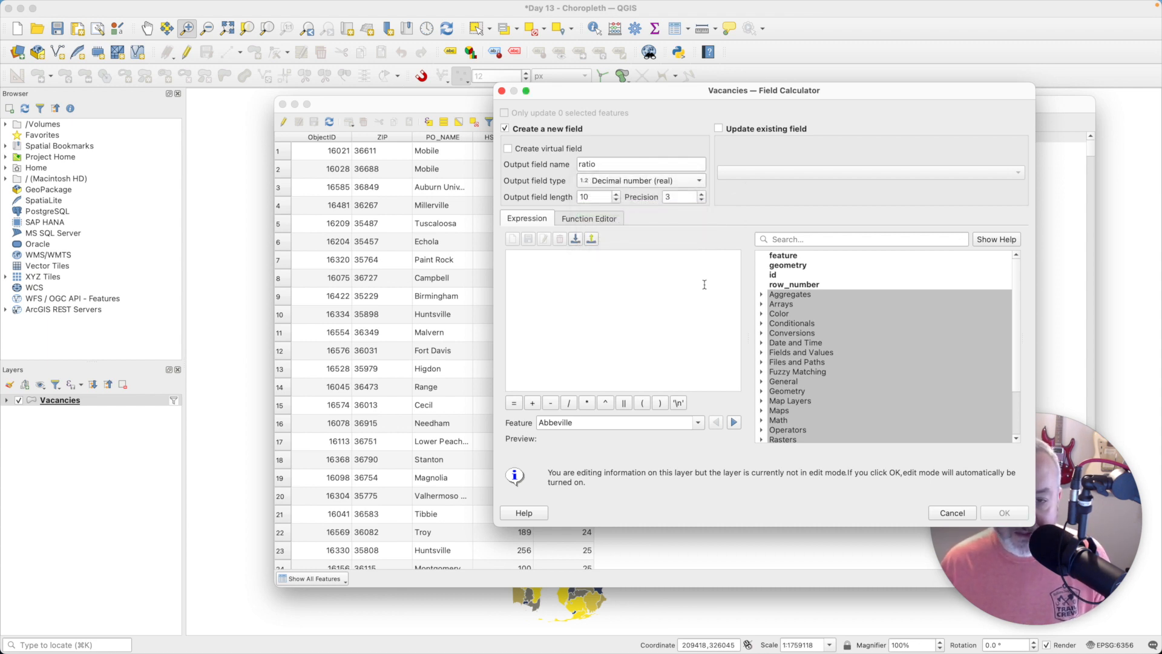
- Write the expression VACANT / HSE_UNITS for the ratio field
{"action": "left_click", "coordinate": [669, 282]}
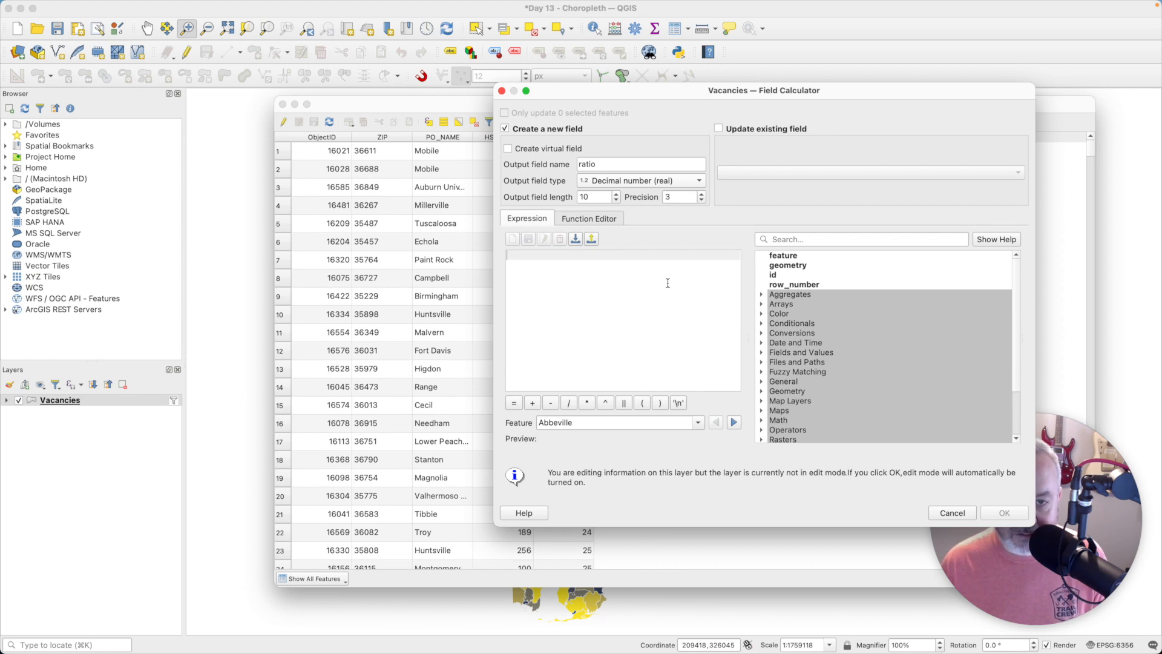
{"action": "type", "text": "va"}
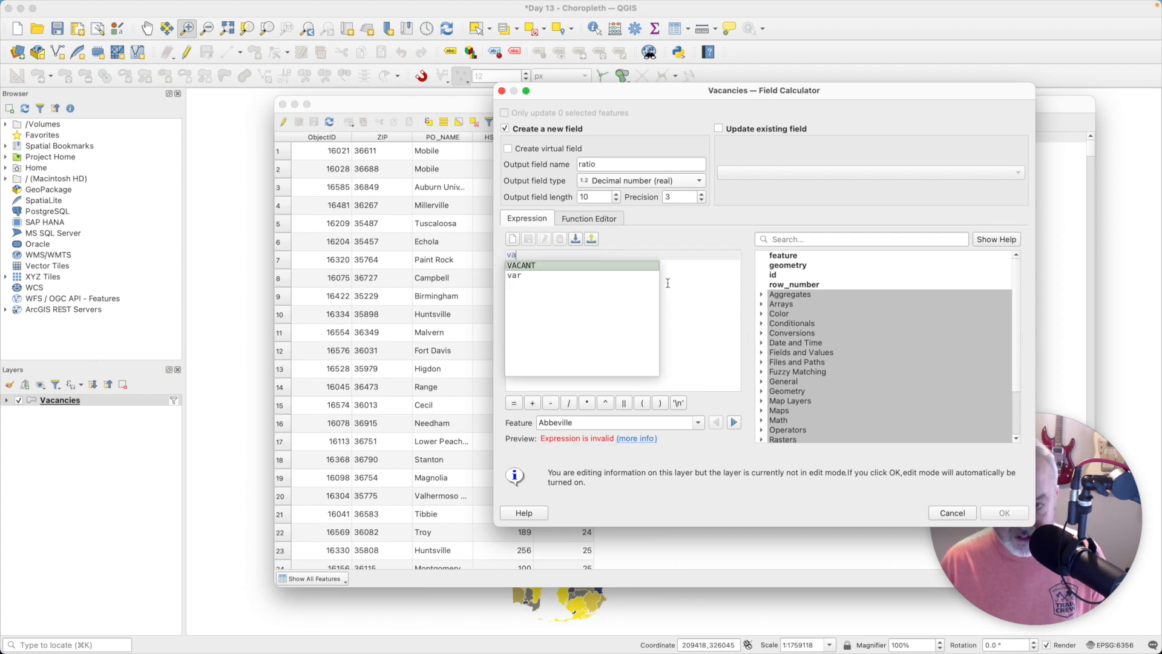
{"action": "key", "text": "Return"}
{"action": "type", "text": "/"}
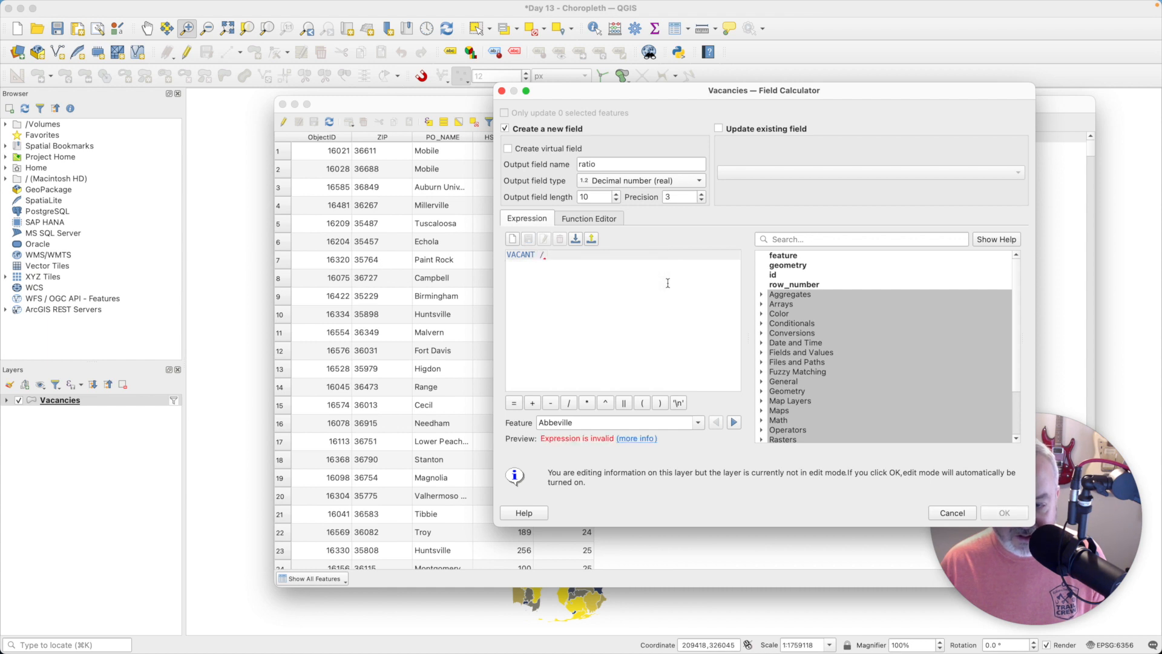
{"action": "type", "text": " hse"}
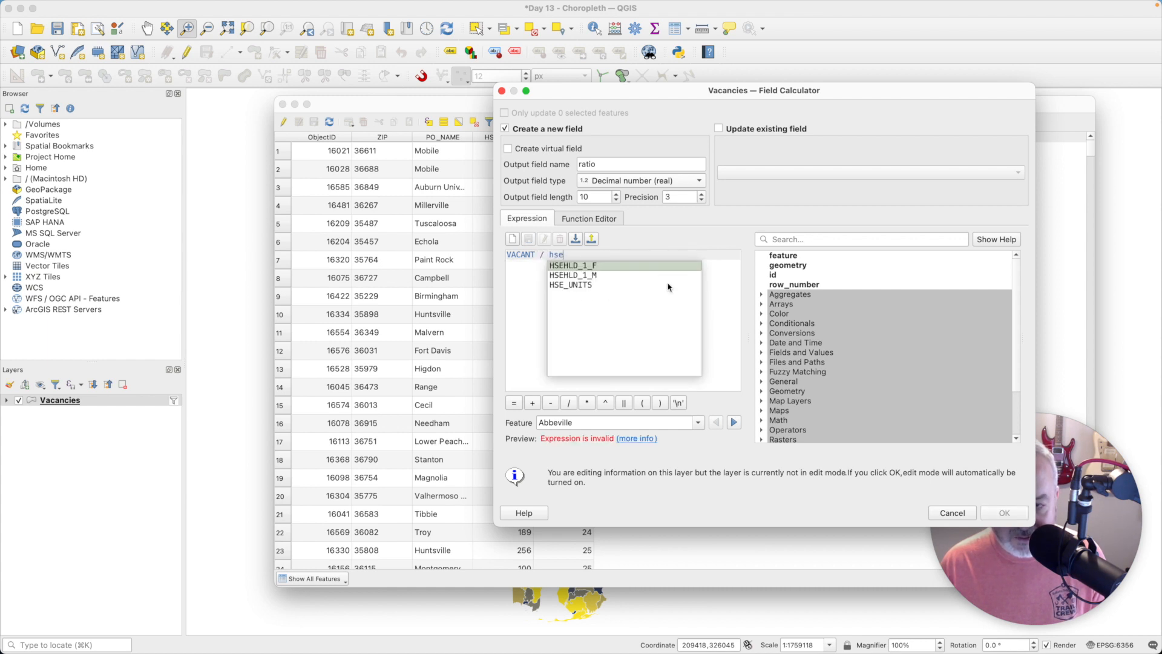
{"action": "left_click", "coordinate": [668, 286]}
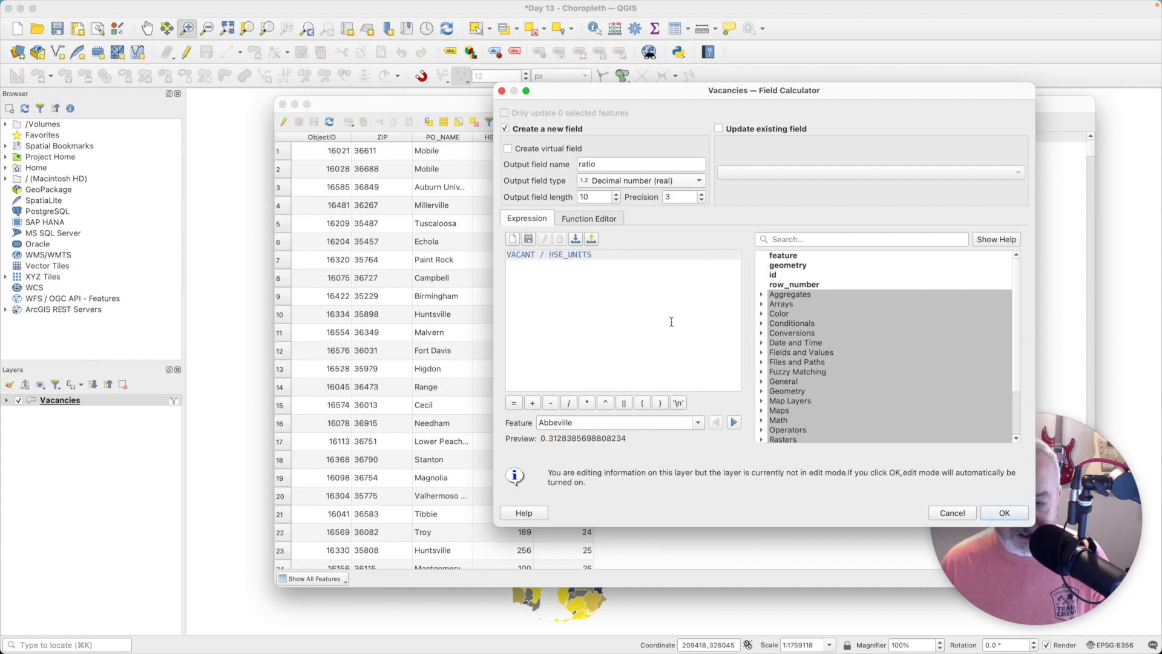
- Preview the expression on several other features and create the calculated ratio field
{"action": "left_click", "coordinate": [733, 423]}
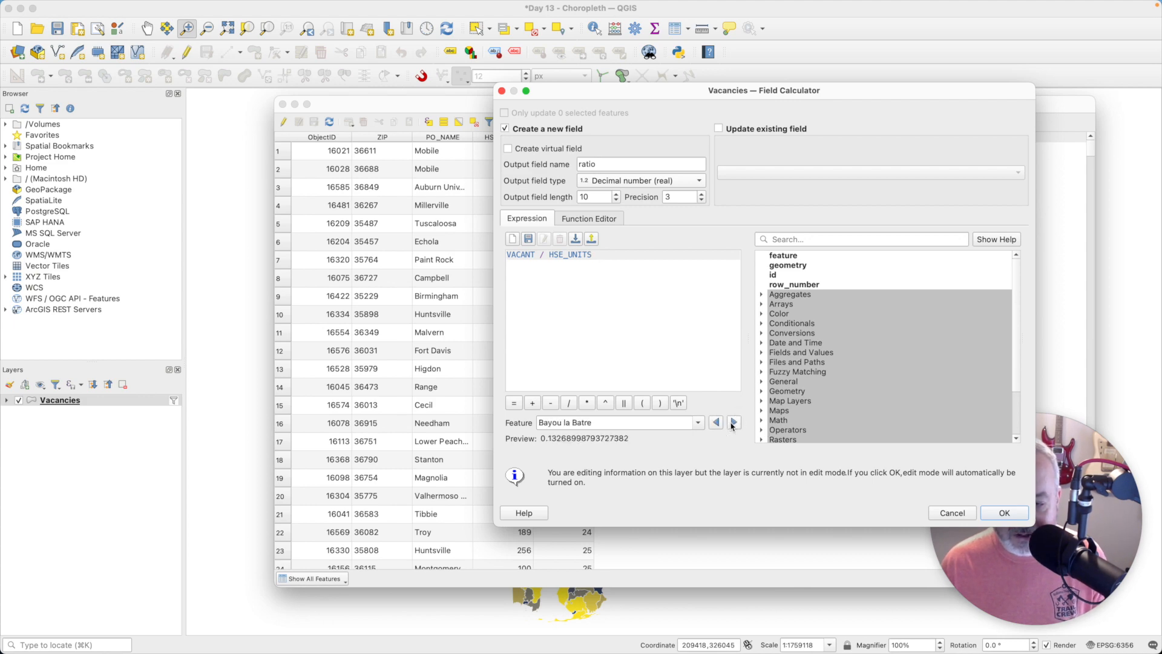
{"action": "left_click", "coordinate": [733, 423]}
{"action": "left_click", "coordinate": [733, 423]}
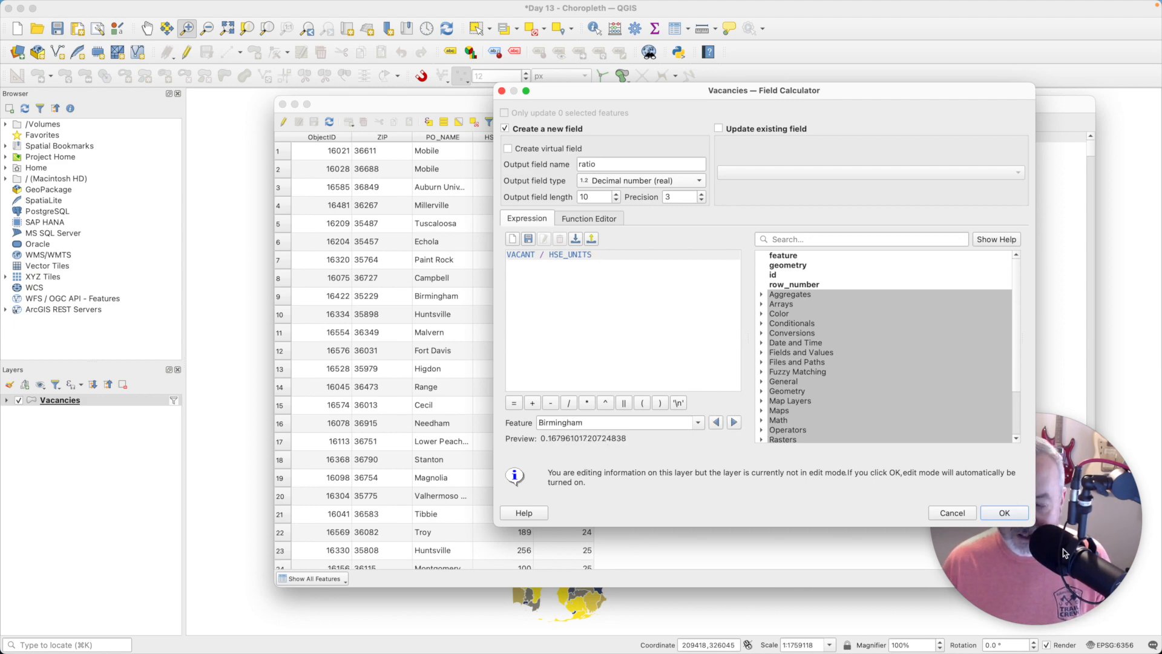
{"action": "left_click", "coordinate": [1005, 513]}
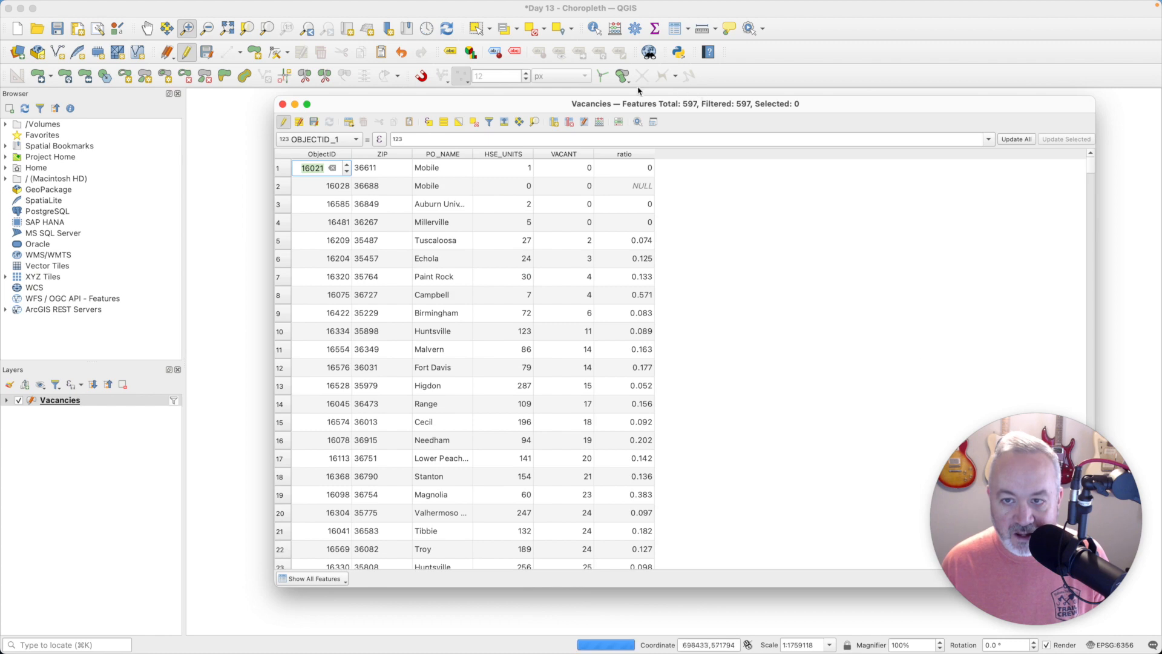
- Sort the attribute table by the ratio column, look through the values and close the table
{"action": "left_click", "coordinate": [623, 154]}
{"action": "scroll", "coordinate": [625, 169], "scroll_direction": "down", "scroll_amount": 6}
{"action": "scroll", "coordinate": [625, 169], "scroll_direction": "down", "scroll_amount": 5}
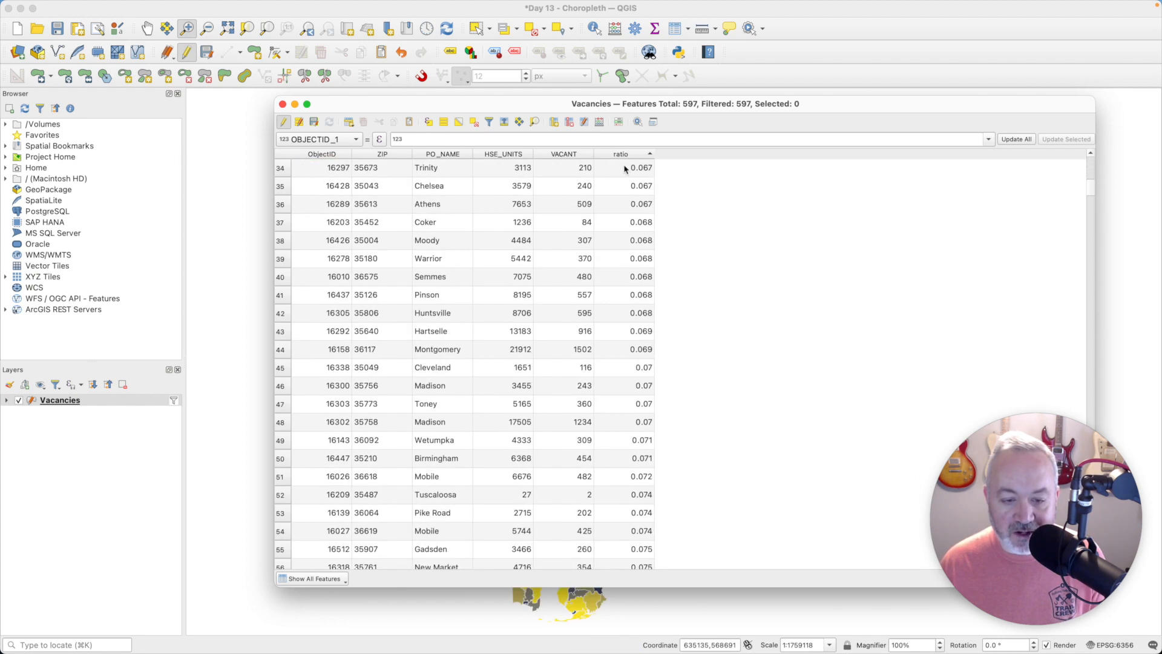
{"action": "left_click", "coordinate": [282, 105]}
- Classify the Vacancies layer's graduated symbology by the ratio field instead of VACANT
{"action": "double_click", "coordinate": [129, 402]}
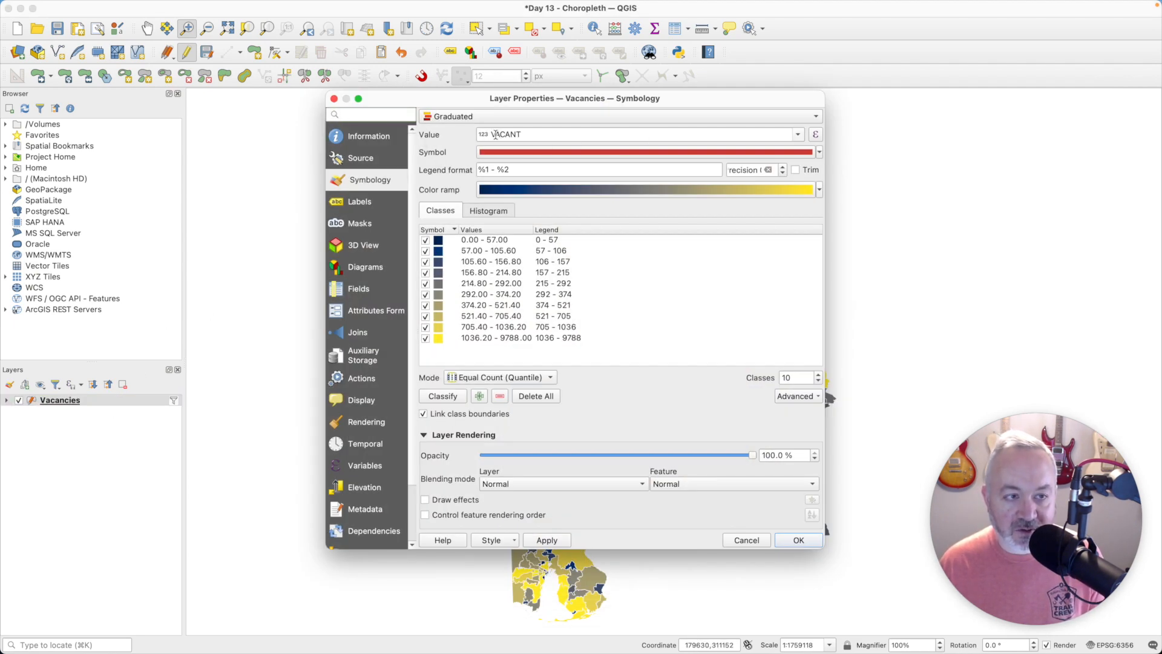
{"action": "left_click", "coordinate": [799, 136]}
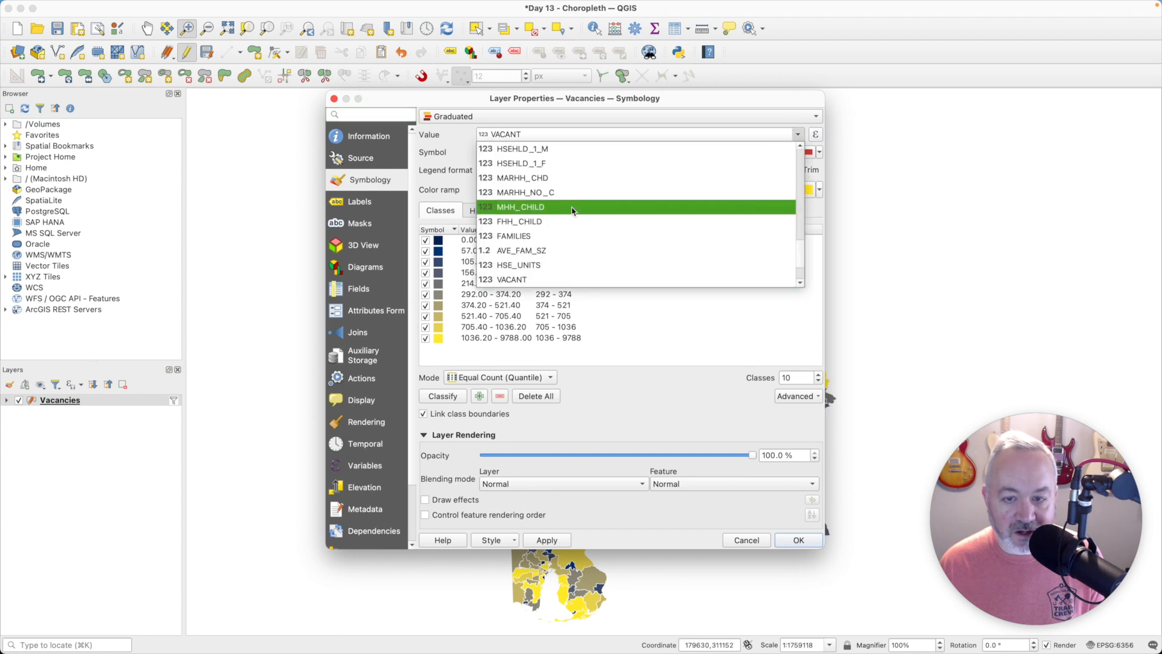
{"action": "left_click", "coordinate": [517, 276]}
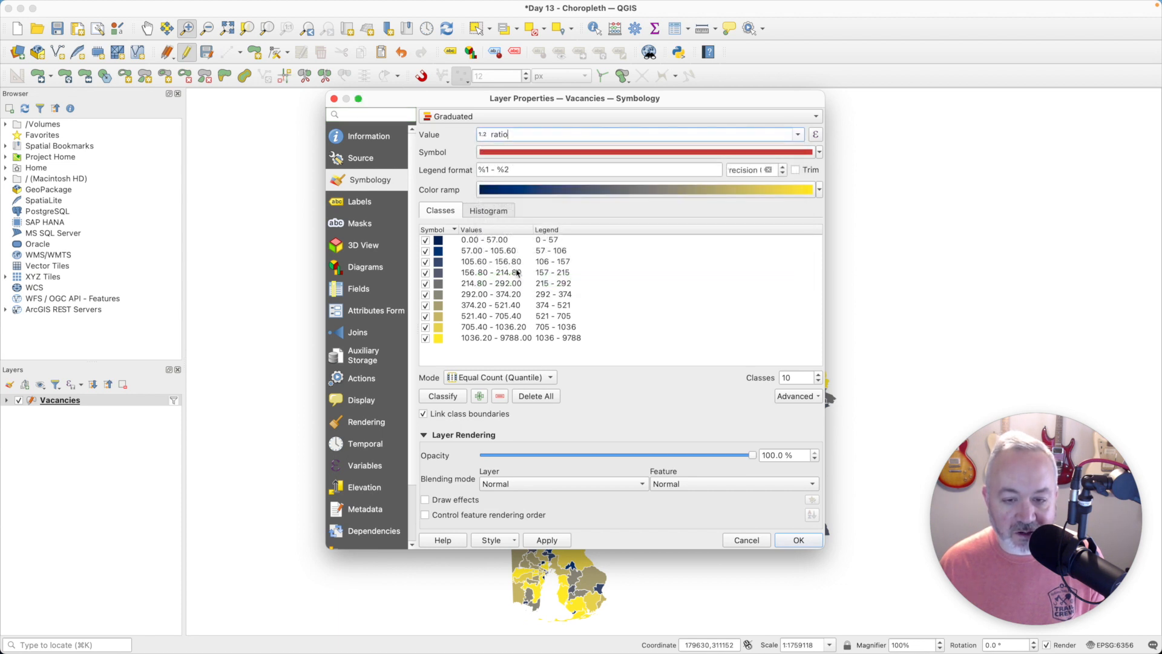
{"action": "left_click", "coordinate": [443, 396]}
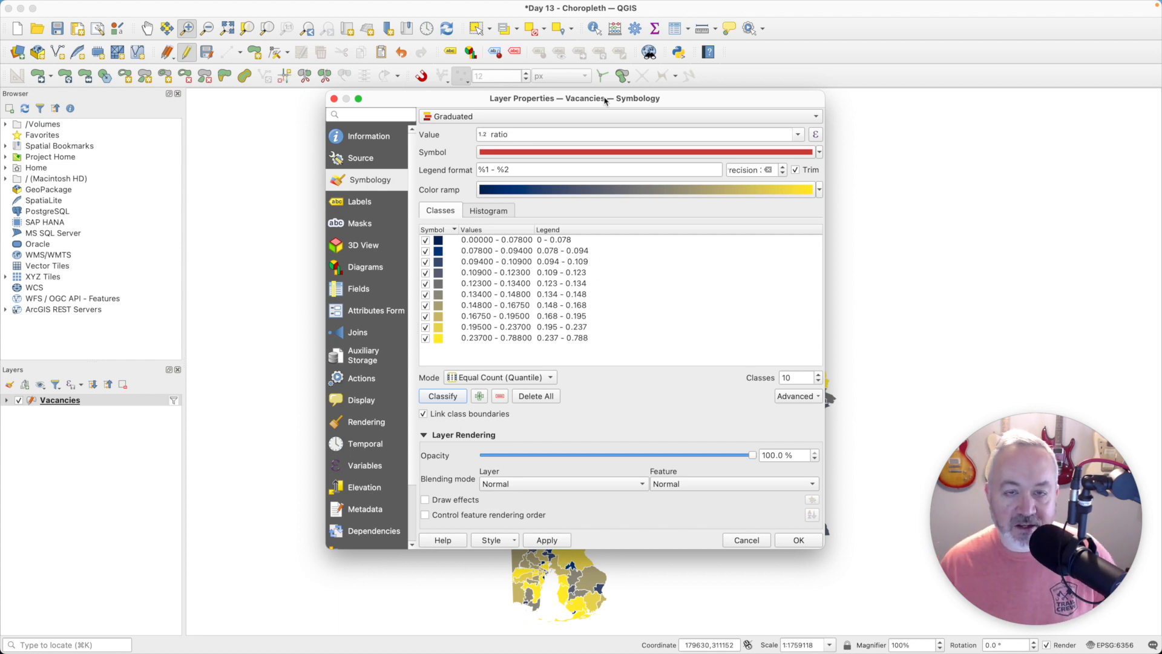
{"action": "left_click_drag", "start_coordinate": [615, 100], "coordinate": [646, 99]}
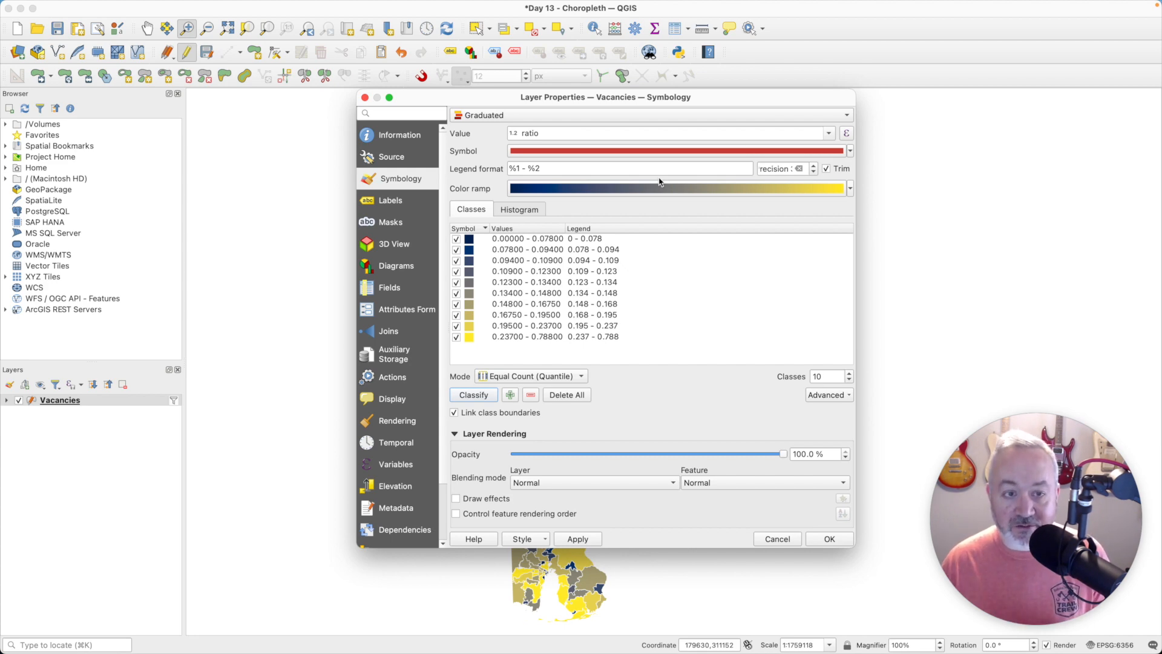
- Apply the Greys color ramp to the graduated classes
{"action": "left_click", "coordinate": [771, 193]}
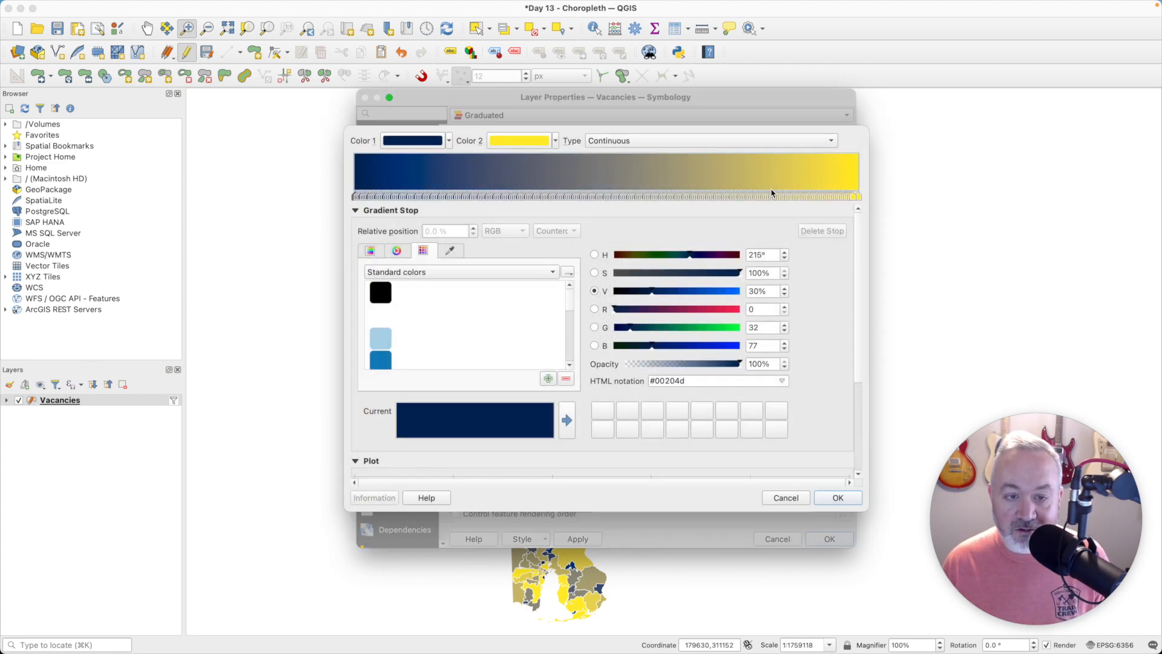
{"action": "key", "text": "Escape"}
{"action": "left_click", "coordinate": [851, 190]}
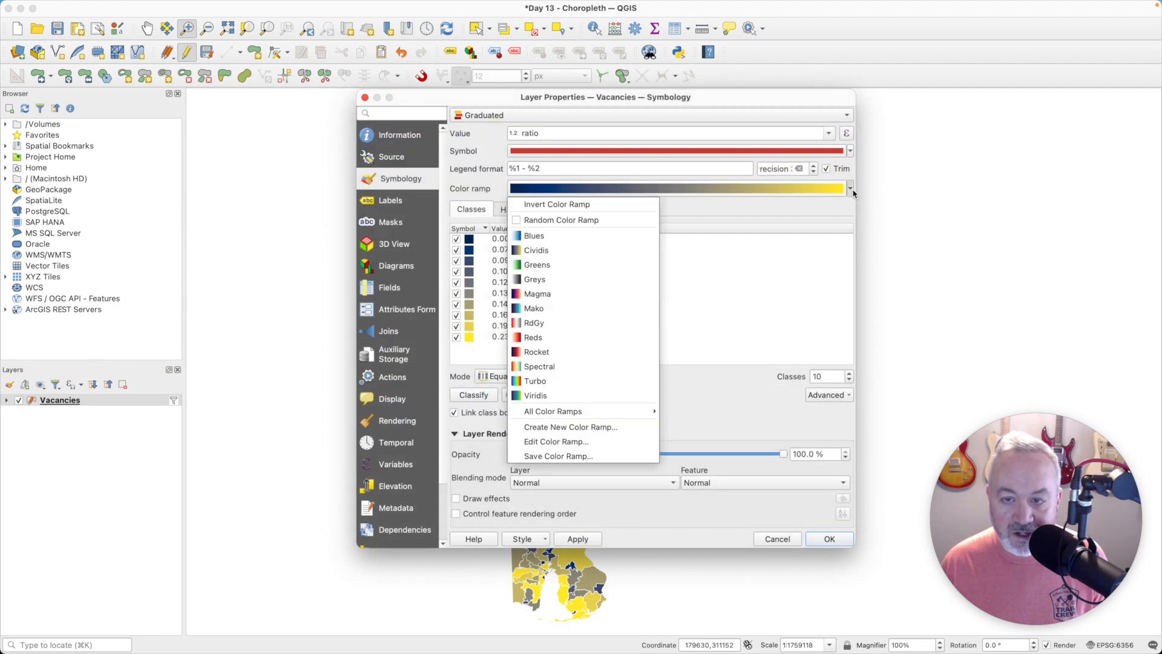
{"action": "left_click", "coordinate": [544, 282]}
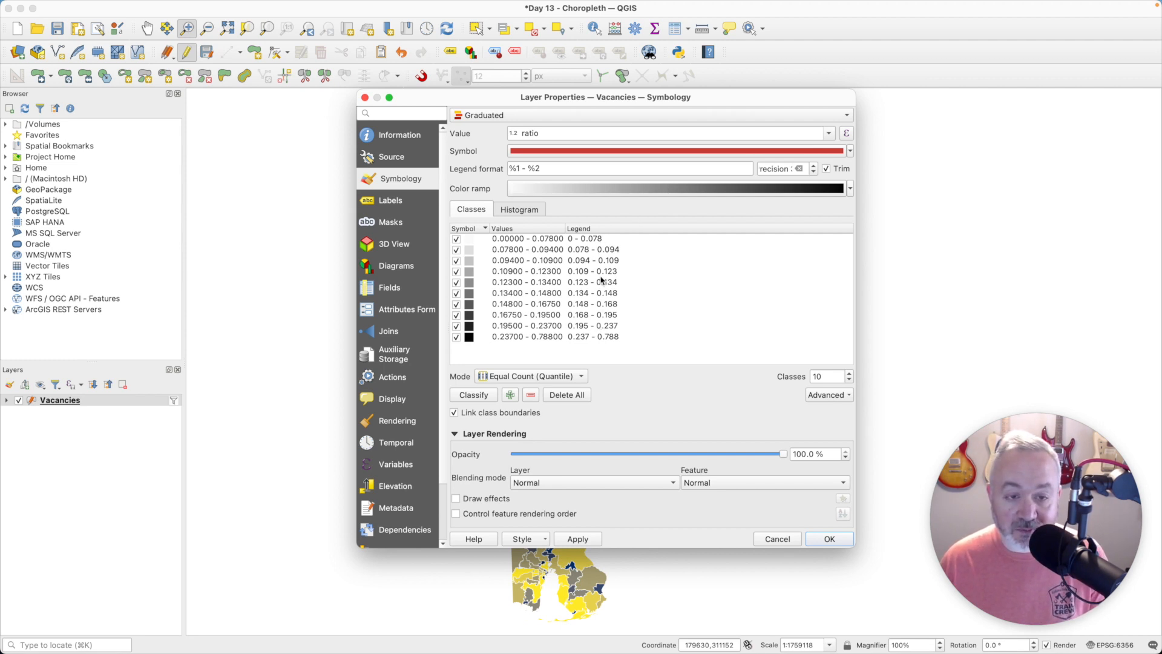
- Darken the light start color of the grey ramp to a brightness value of 90% (#e6e6e6)
{"action": "left_click", "coordinate": [632, 188]}
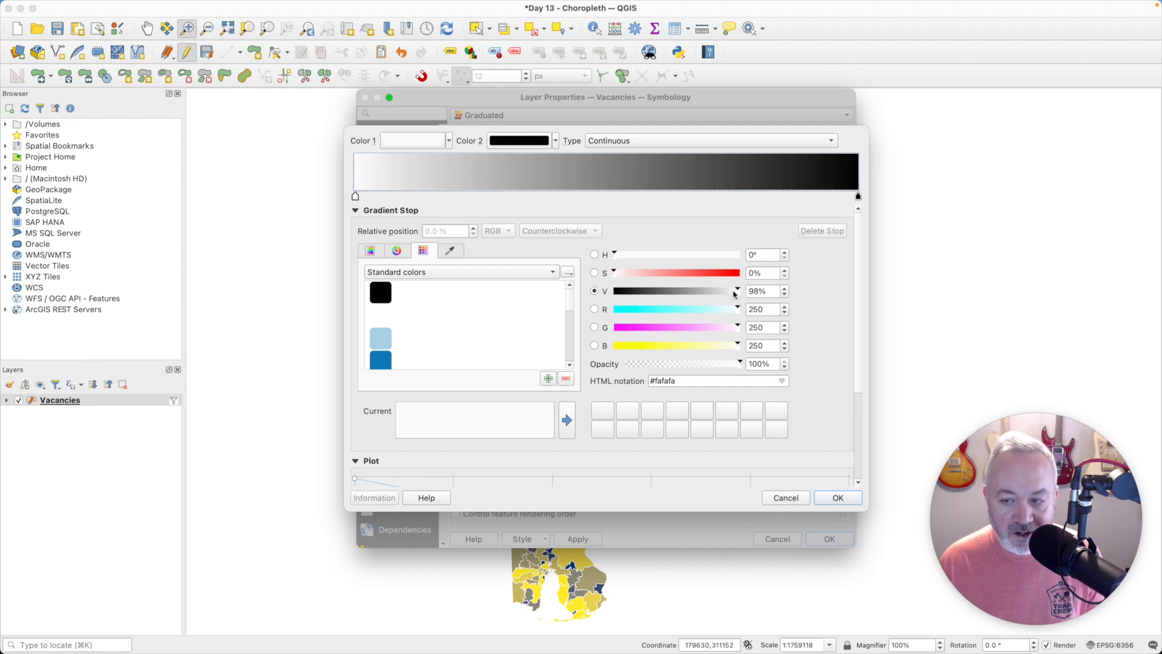
{"action": "left_click_drag", "start_coordinate": [736, 293], "coordinate": [730, 293]}
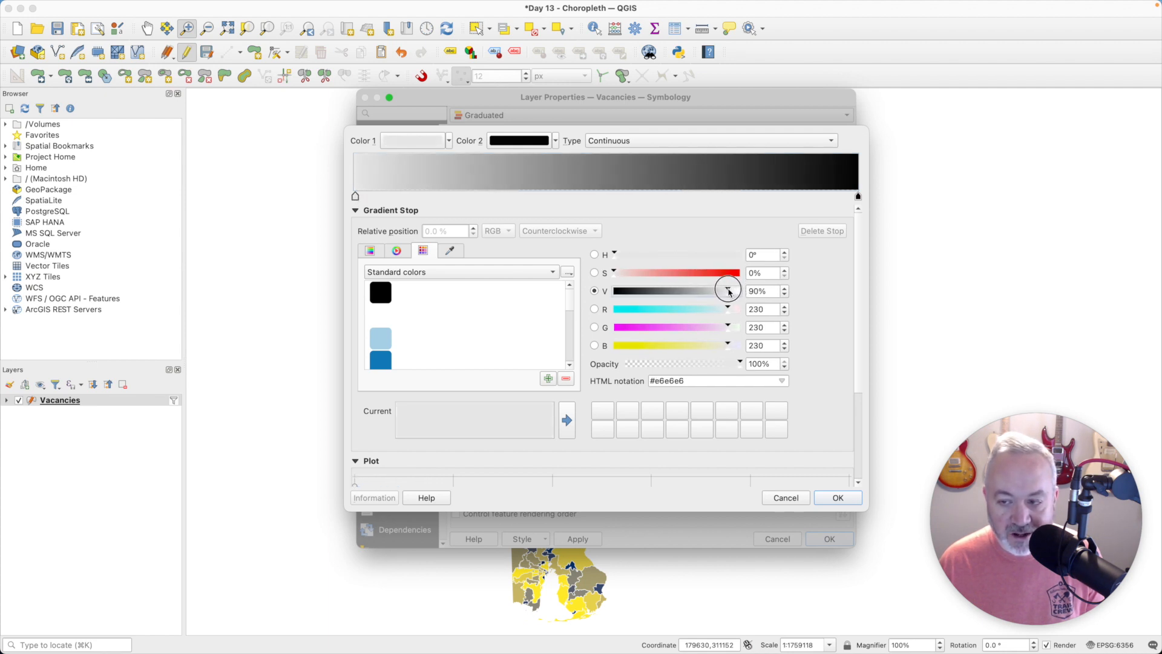
{"action": "left_click", "coordinate": [838, 497]}
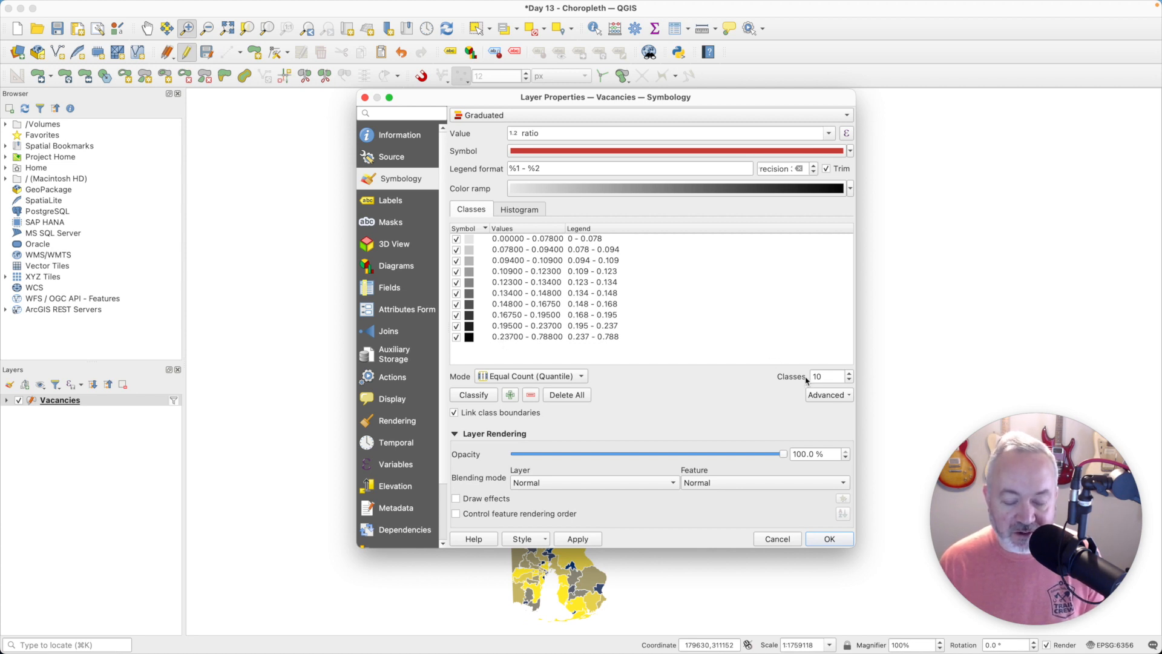
- Reduce the graduated classification to 4 classes and apply it to the map
{"action": "double_click", "coordinate": [829, 375]}
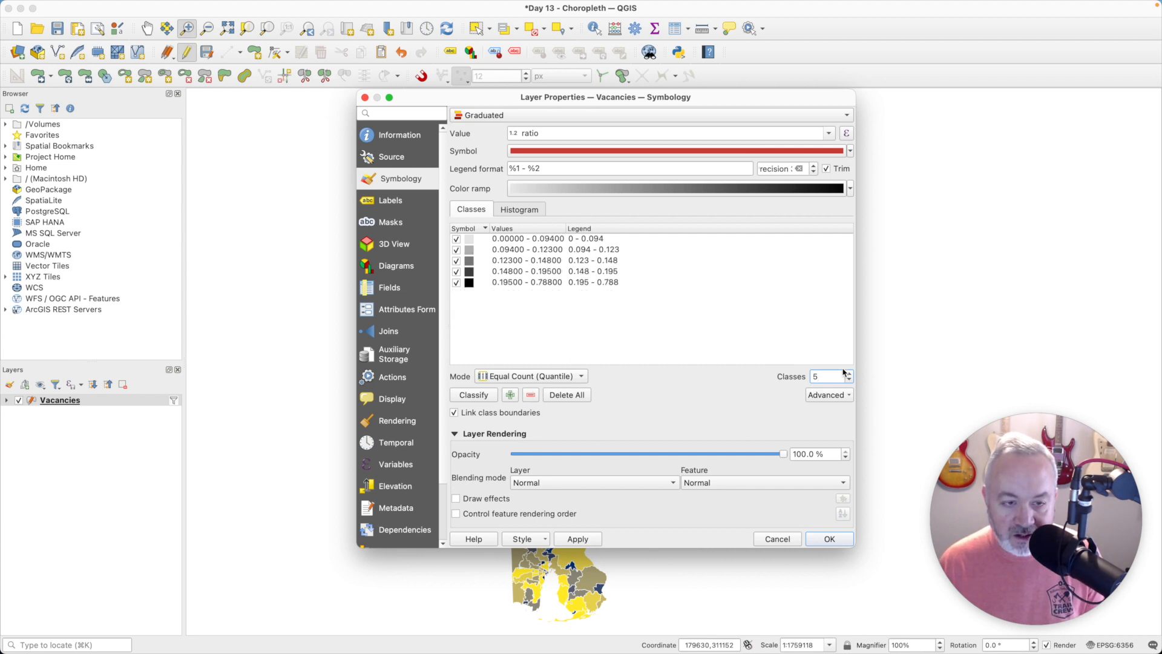
{"action": "key", "text": "BackSpace"}
{"action": "type", "text": "4"}
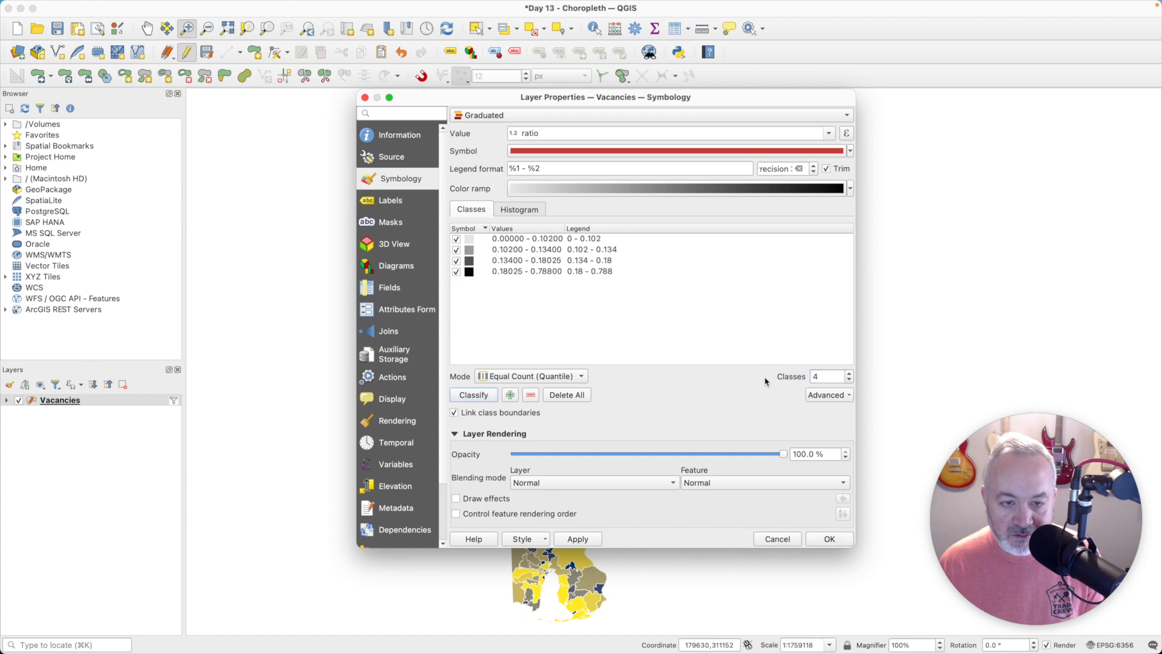
{"action": "left_click", "coordinate": [572, 538]}
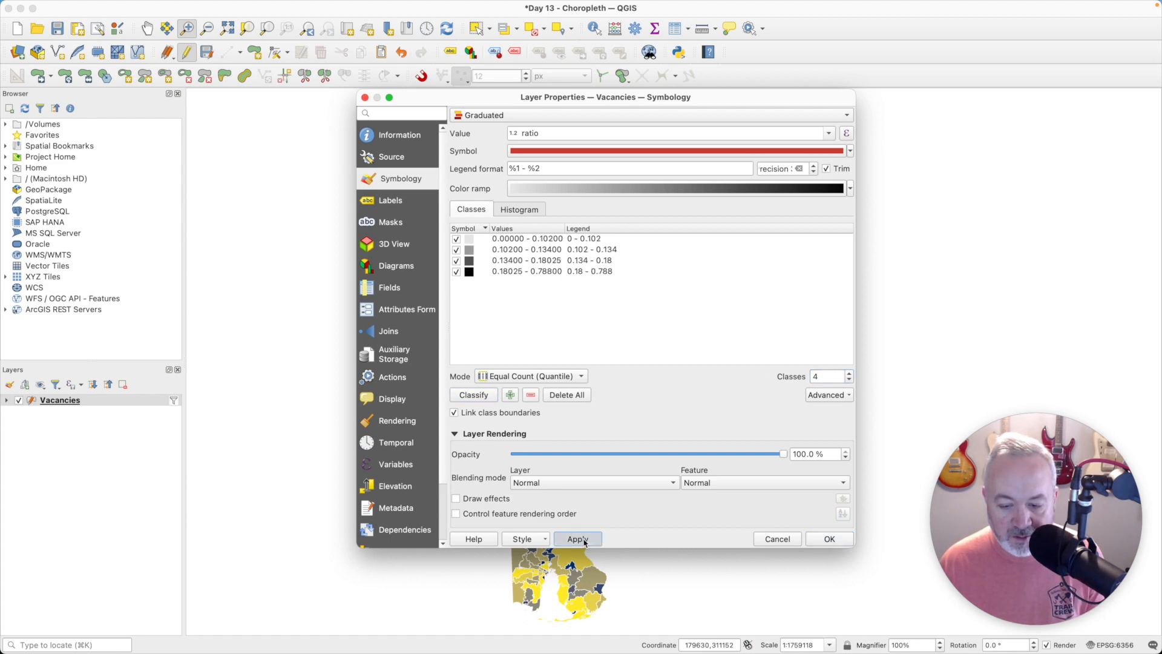
{"action": "left_click", "coordinate": [838, 540]}
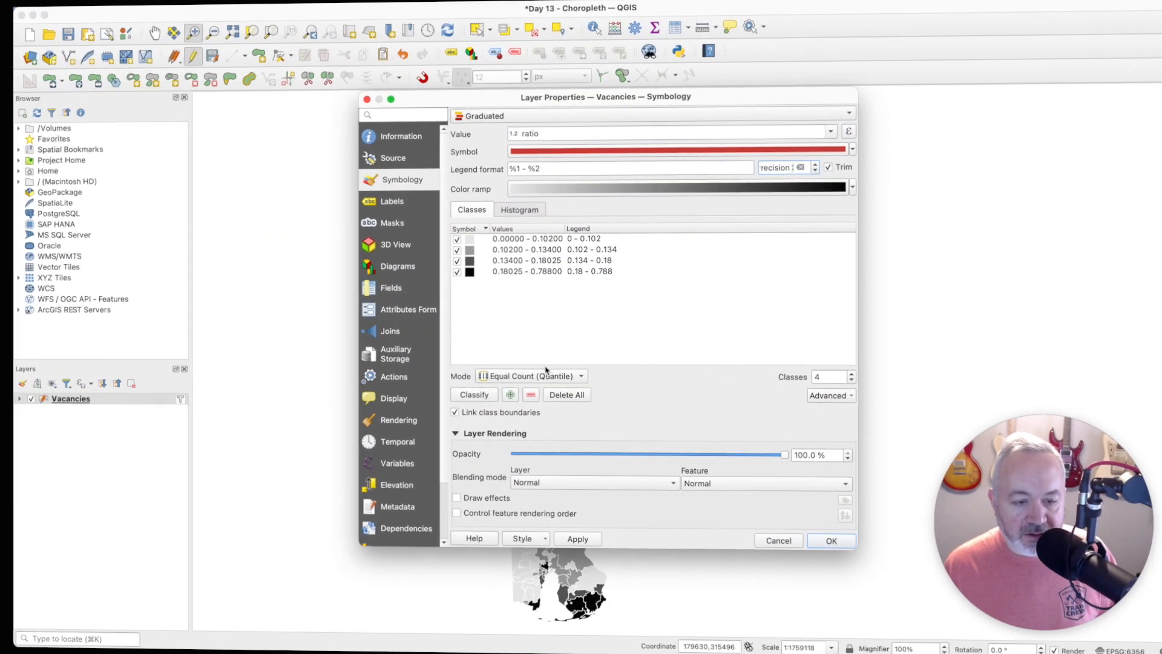
- Change the classification mode to Pretty Breaks, apply it and close the layer properties
{"action": "left_click", "coordinate": [546, 372]}
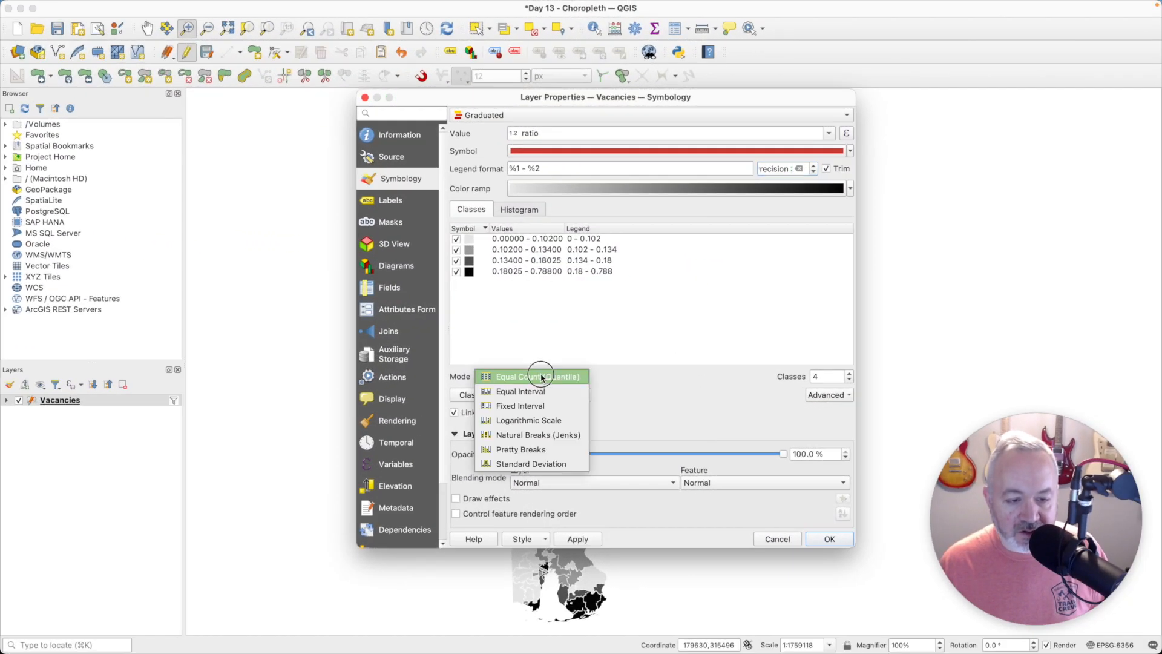
{"action": "left_click", "coordinate": [549, 449]}
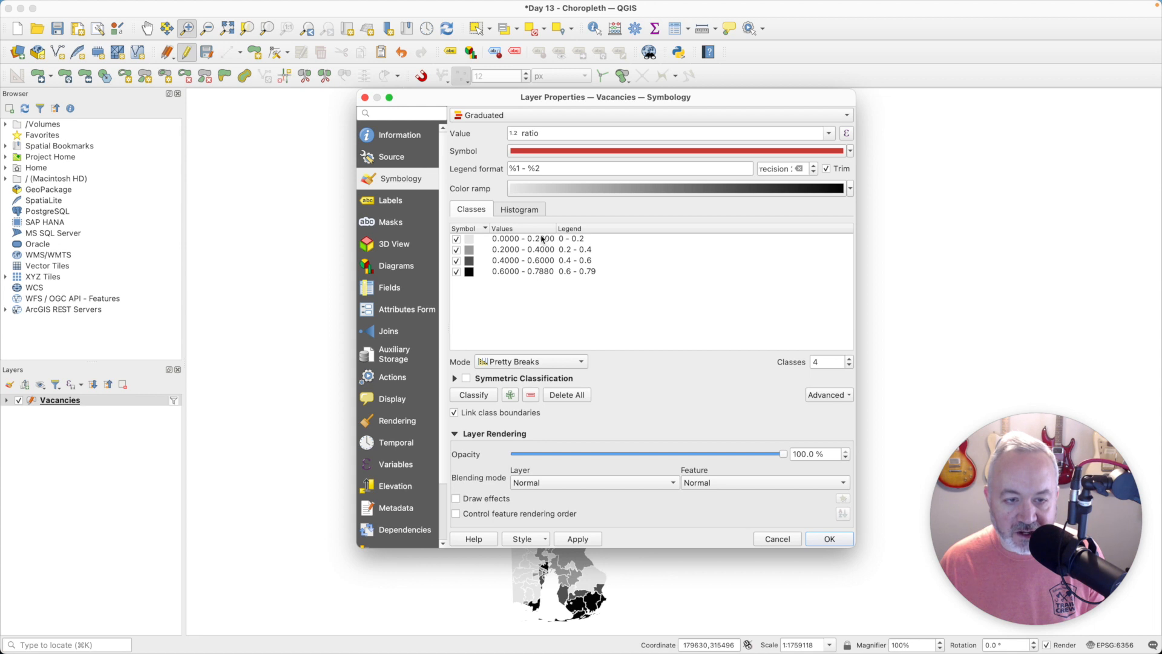
{"action": "left_click", "coordinate": [572, 538]}
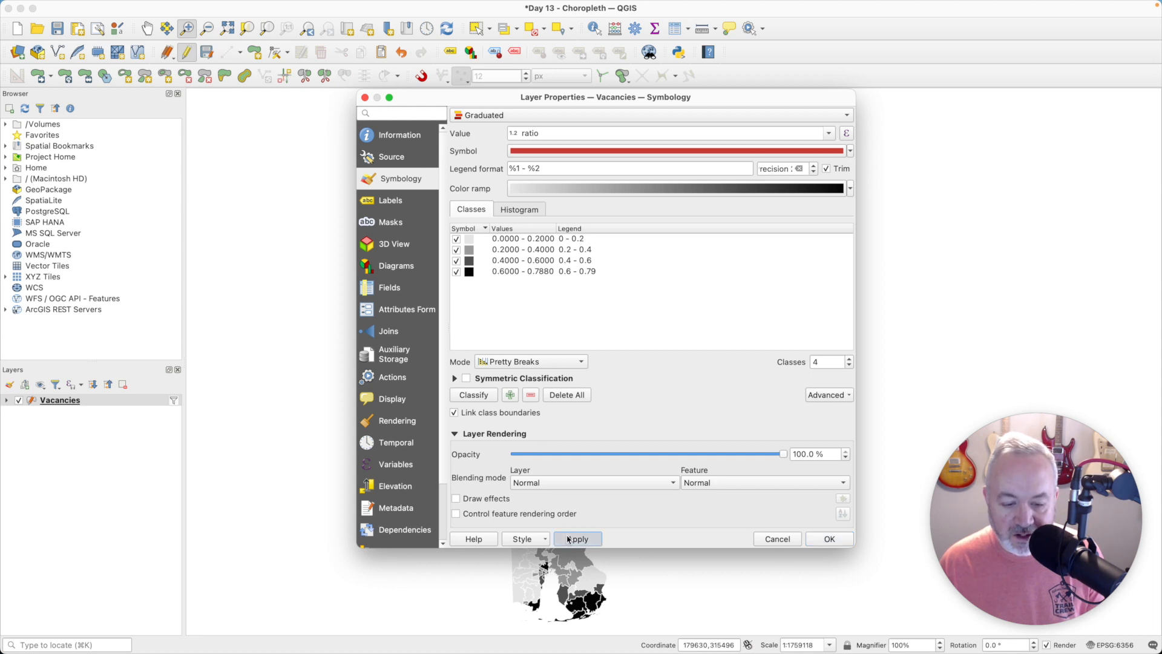
{"action": "left_click", "coordinate": [823, 539]}
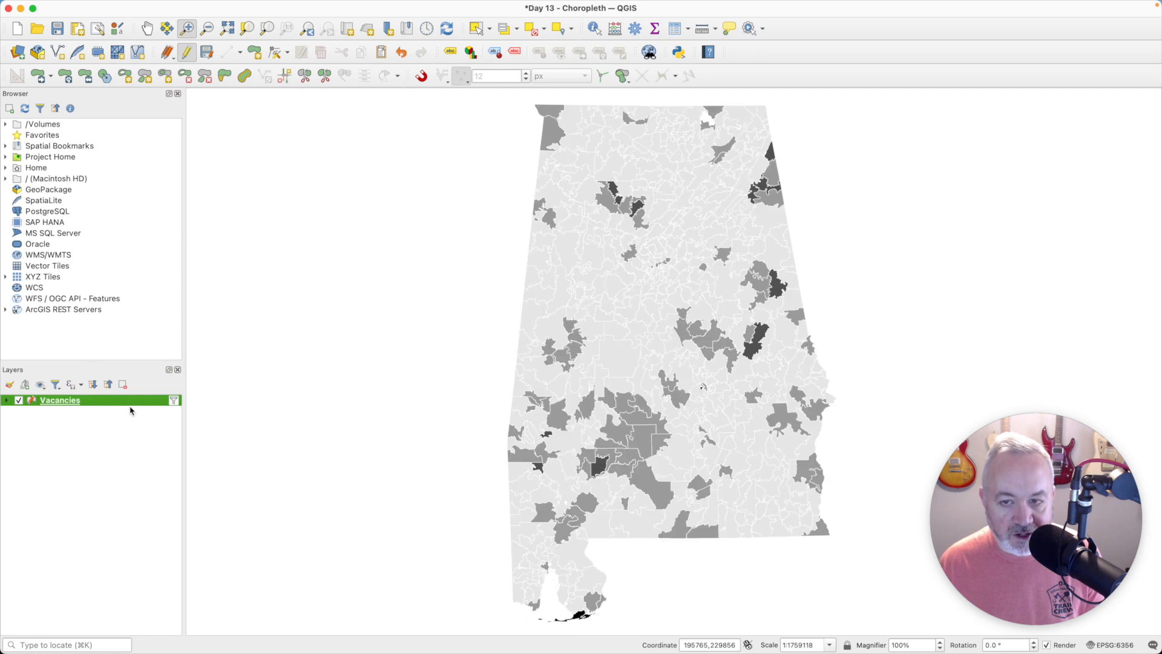
- Save the Vacancies layer's edits and turn off its editing mode
{"action": "right_click", "coordinate": [135, 401]}
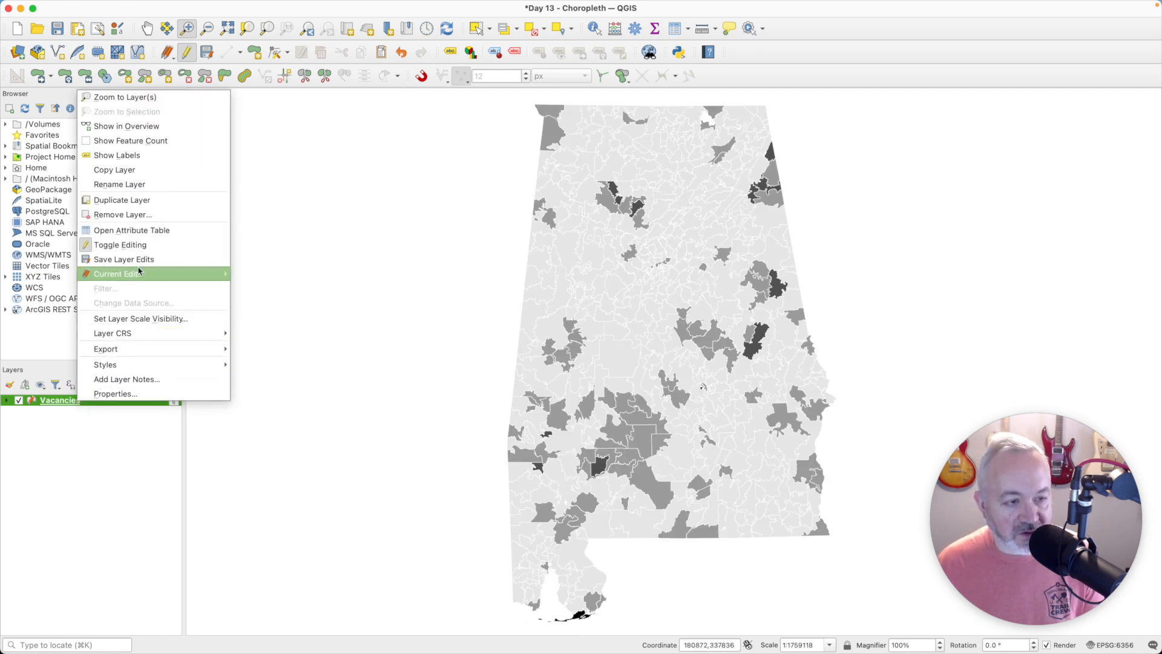
{"action": "left_click", "coordinate": [139, 230]}
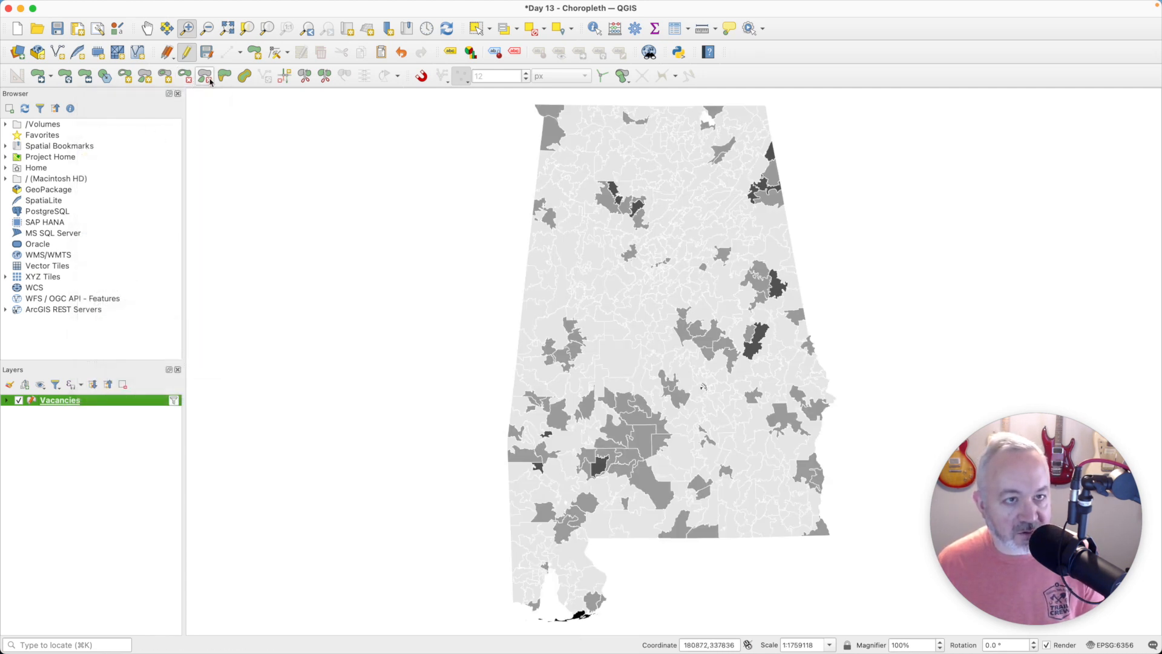
{"action": "left_click", "coordinate": [187, 54]}
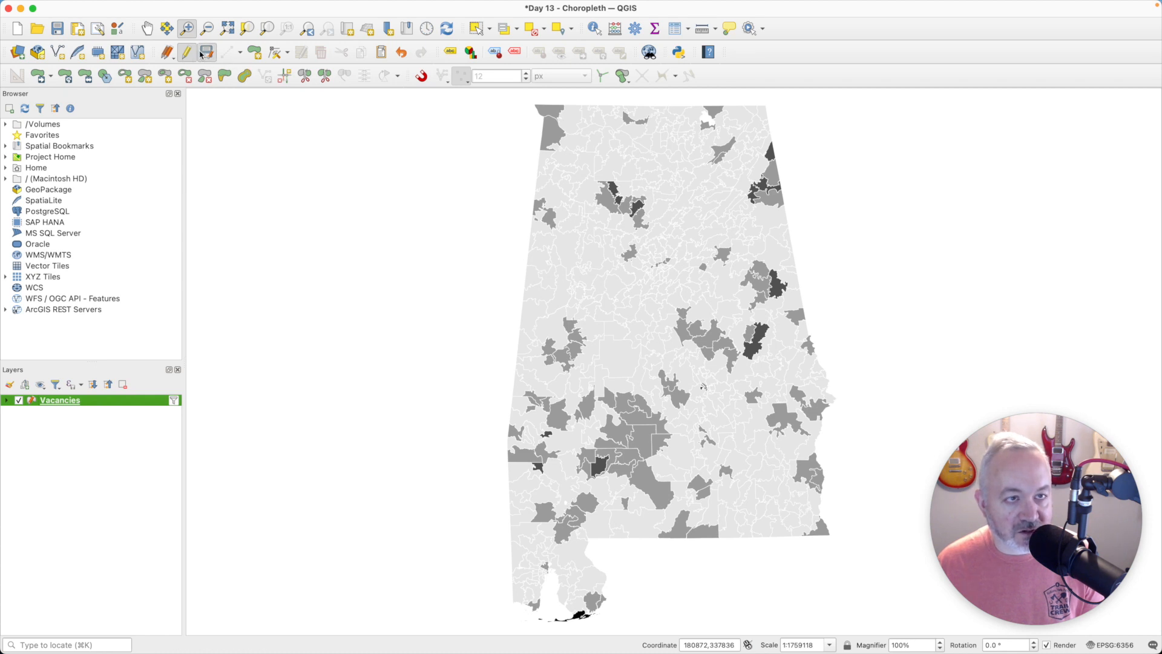
- Review the provider filter expression on the Vacancies layer, examining its field and excluded value, and close the query builder
{"action": "right_click", "coordinate": [97, 399]}
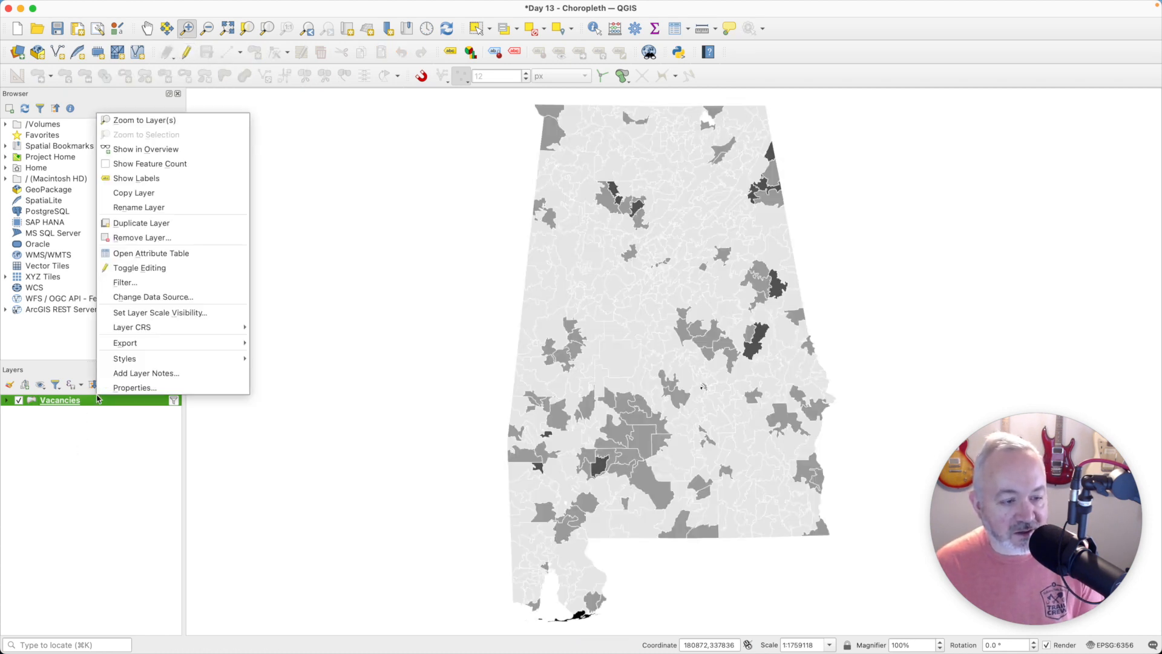
{"action": "left_click", "coordinate": [138, 283]}
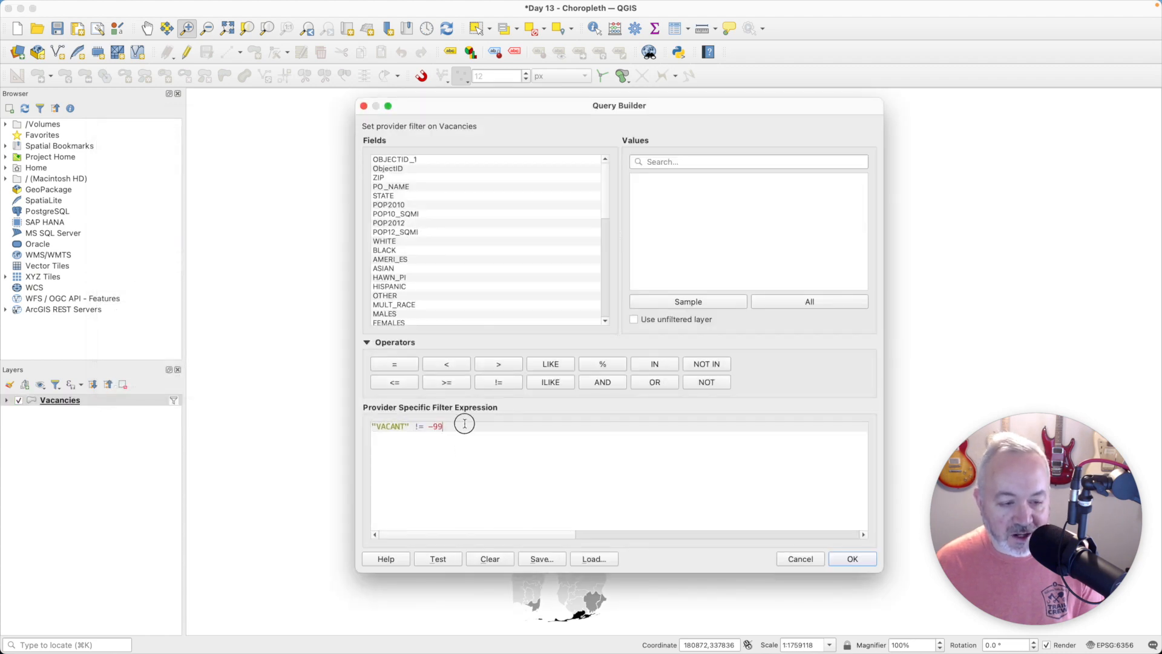
{"action": "left_click_drag", "start_coordinate": [460, 426], "coordinate": [371, 427]}
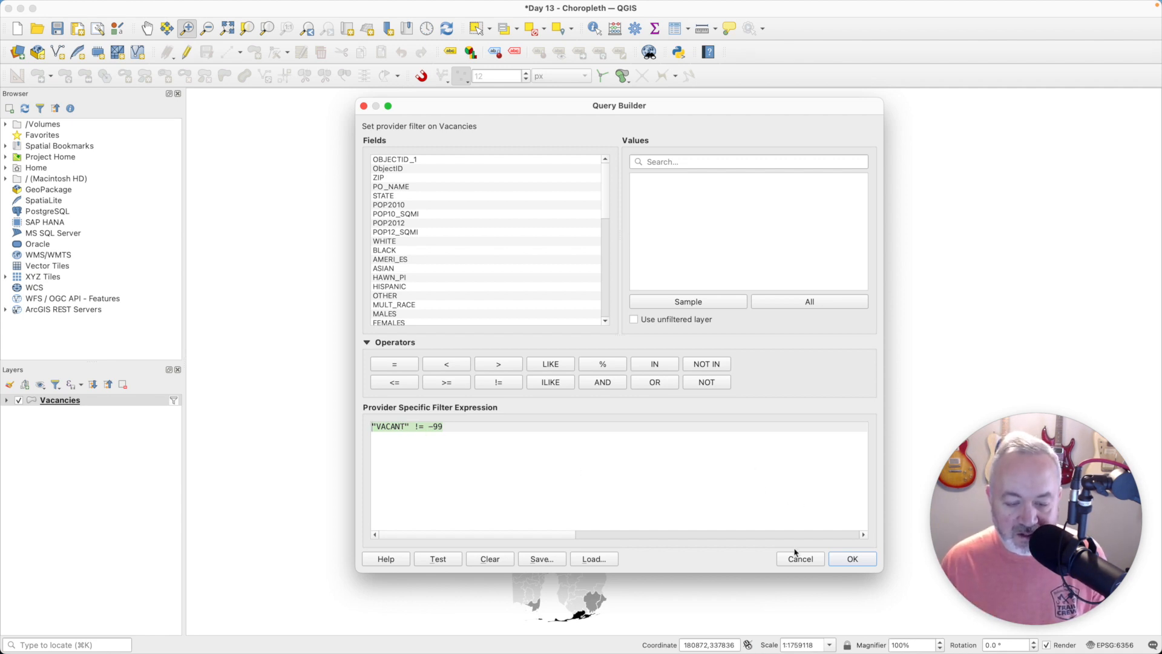
{"action": "left_click", "coordinate": [454, 433]}
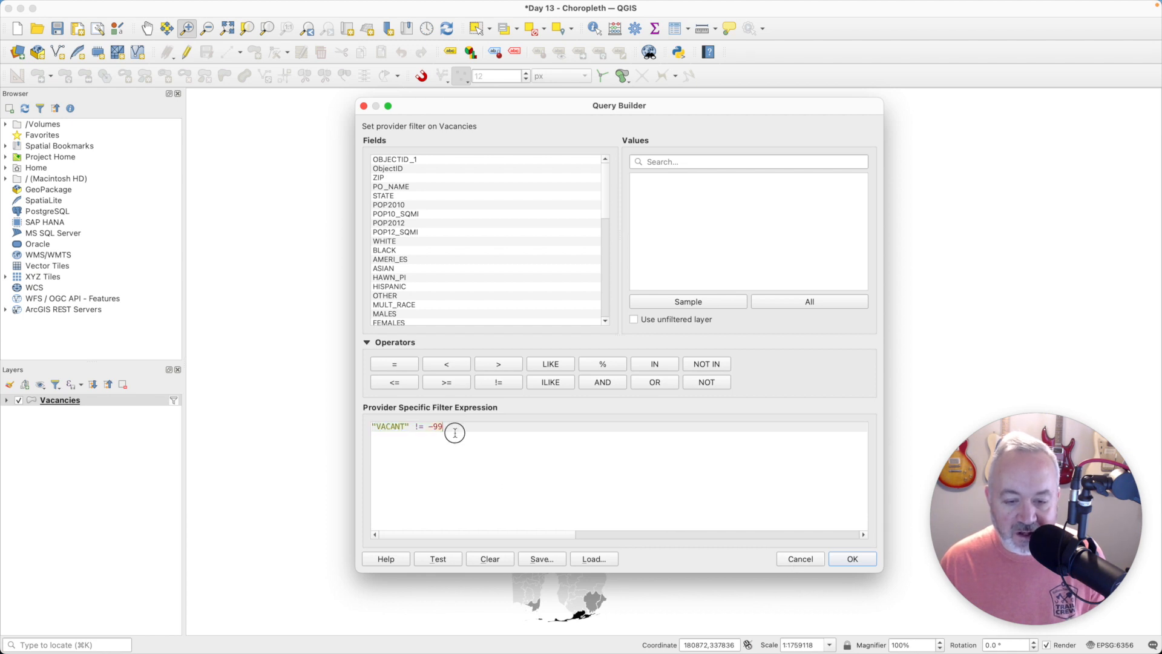
{"action": "left_click_drag", "start_coordinate": [460, 428], "coordinate": [427, 425]}
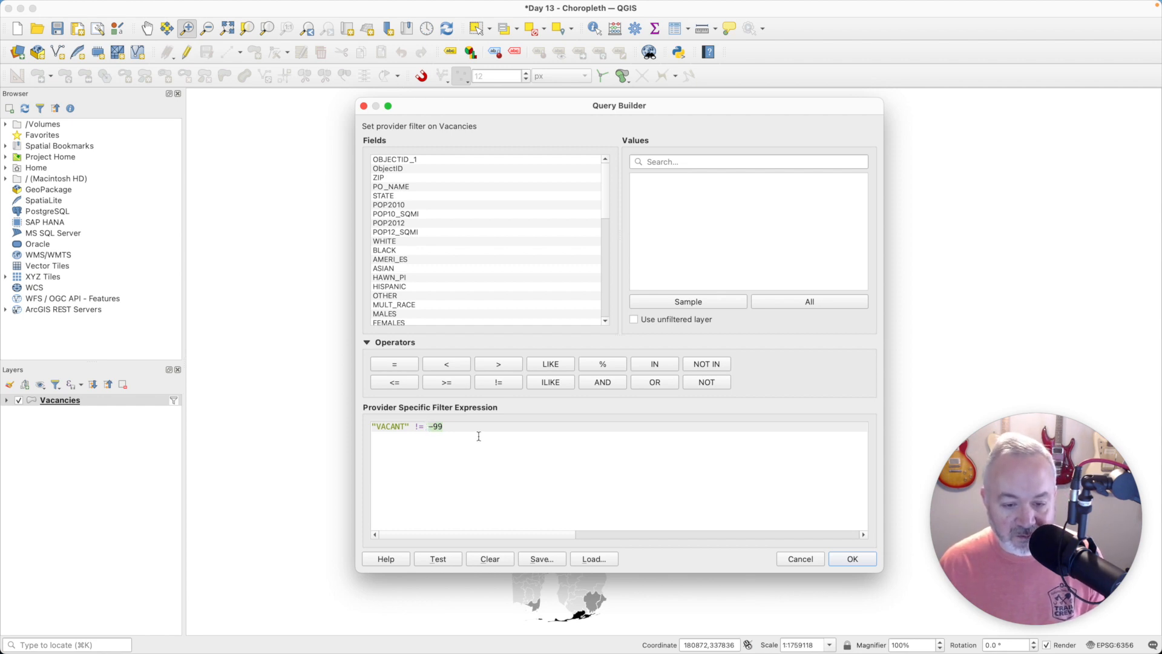
{"action": "left_click_drag", "start_coordinate": [445, 427], "coordinate": [423, 426]}
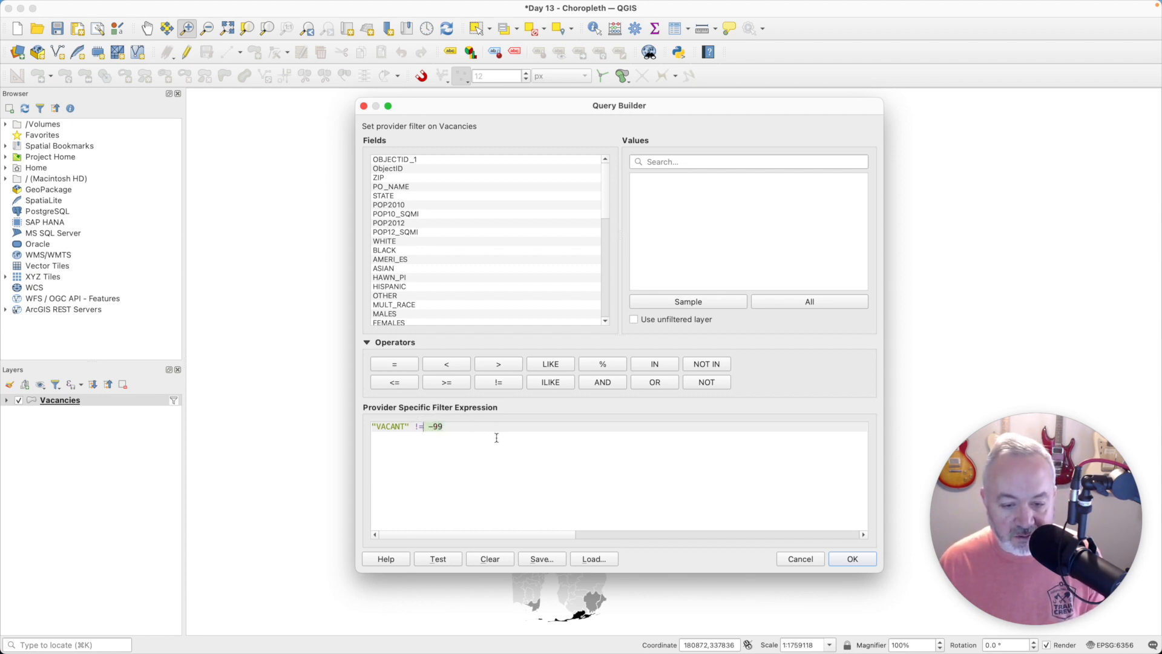
{"action": "left_click", "coordinate": [850, 560]}
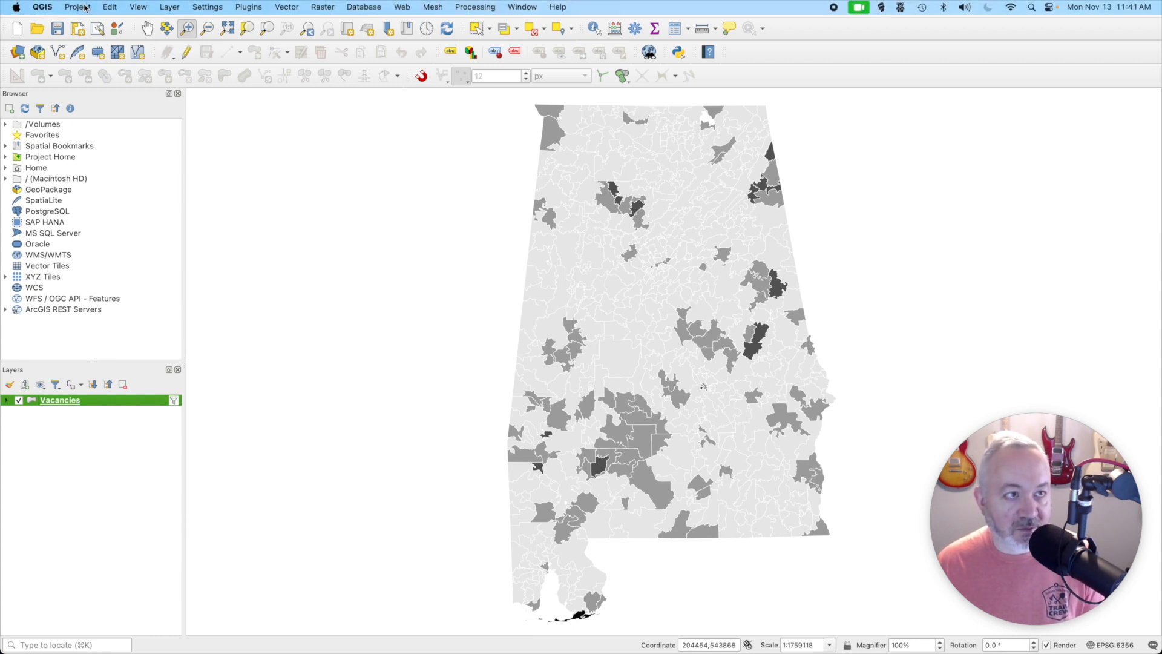
- Open the Portrait print layout and change the map title to "Vacancies per Housing Uits in Alabama (2016)"
{"action": "left_click", "coordinate": [77, 6]}
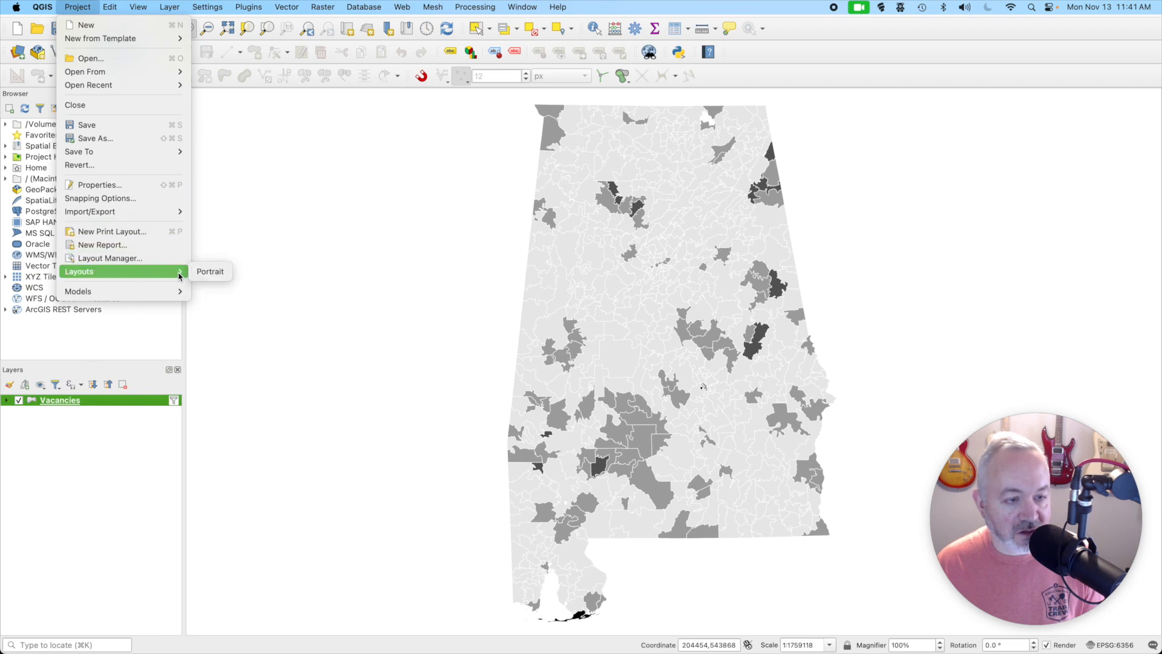
{"action": "left_click", "coordinate": [210, 272]}
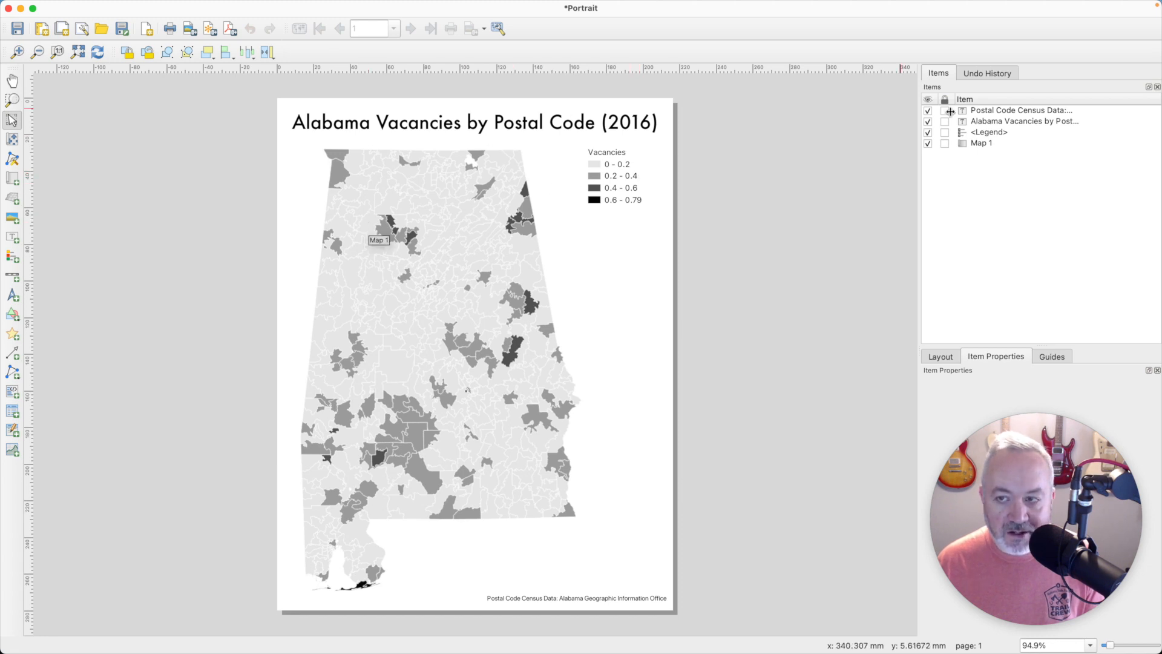
{"action": "left_click", "coordinate": [467, 121]}
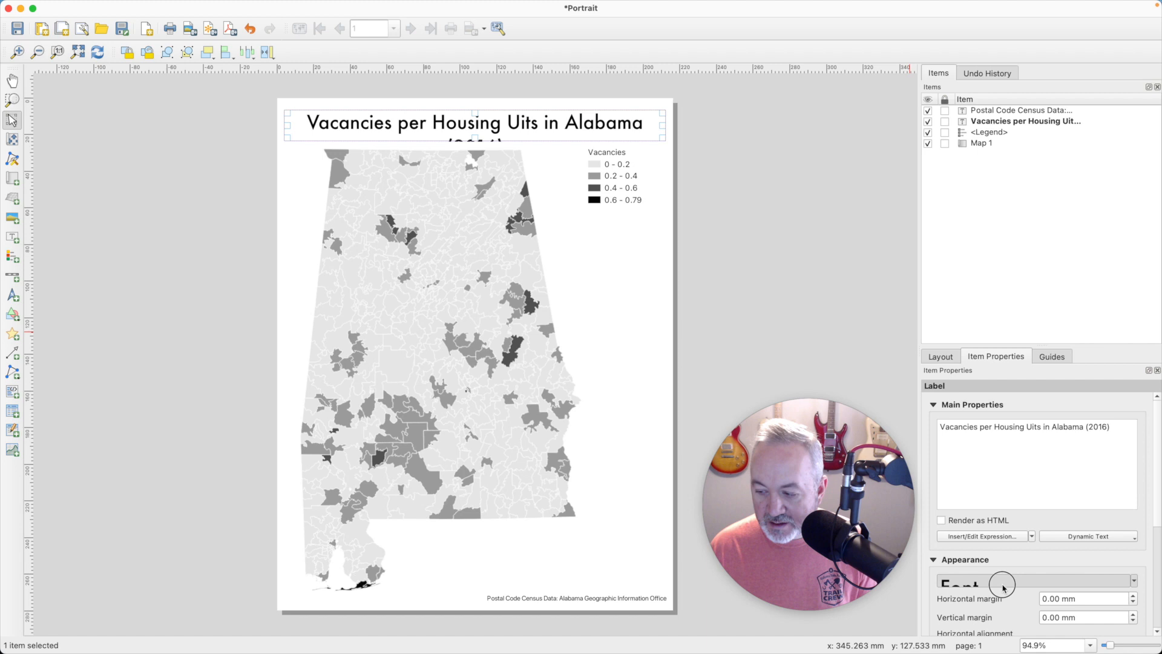
- Reduce the map title's font size to 27 points so that it fits on one line
{"action": "left_click", "coordinate": [1003, 587]}
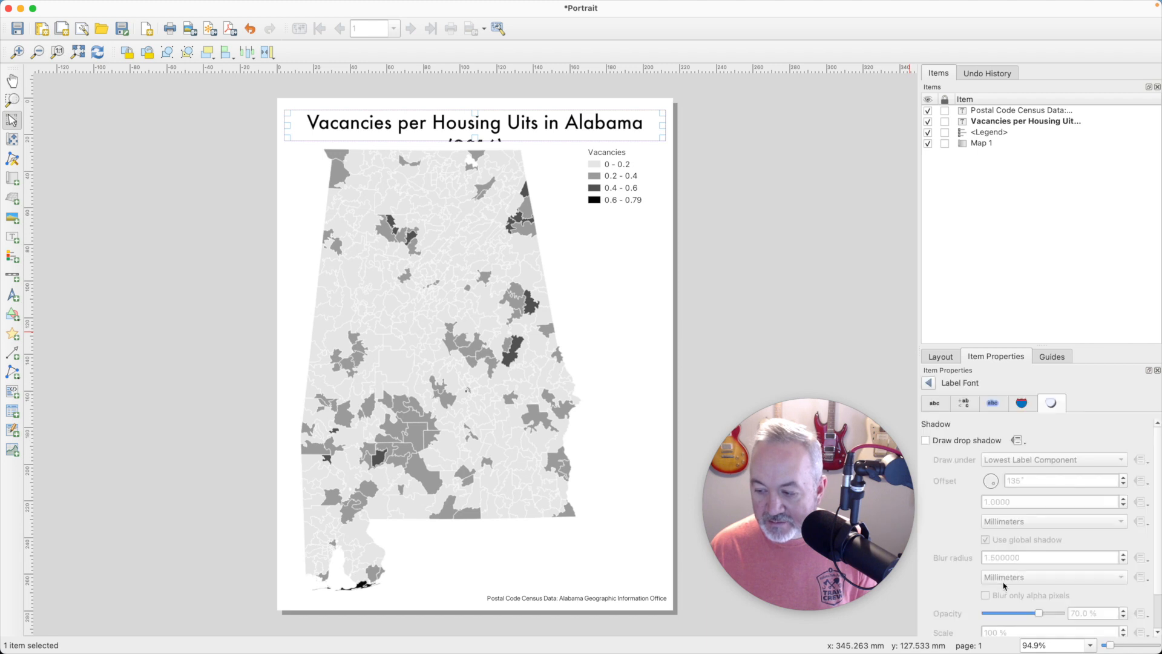
{"action": "left_click", "coordinate": [945, 409]}
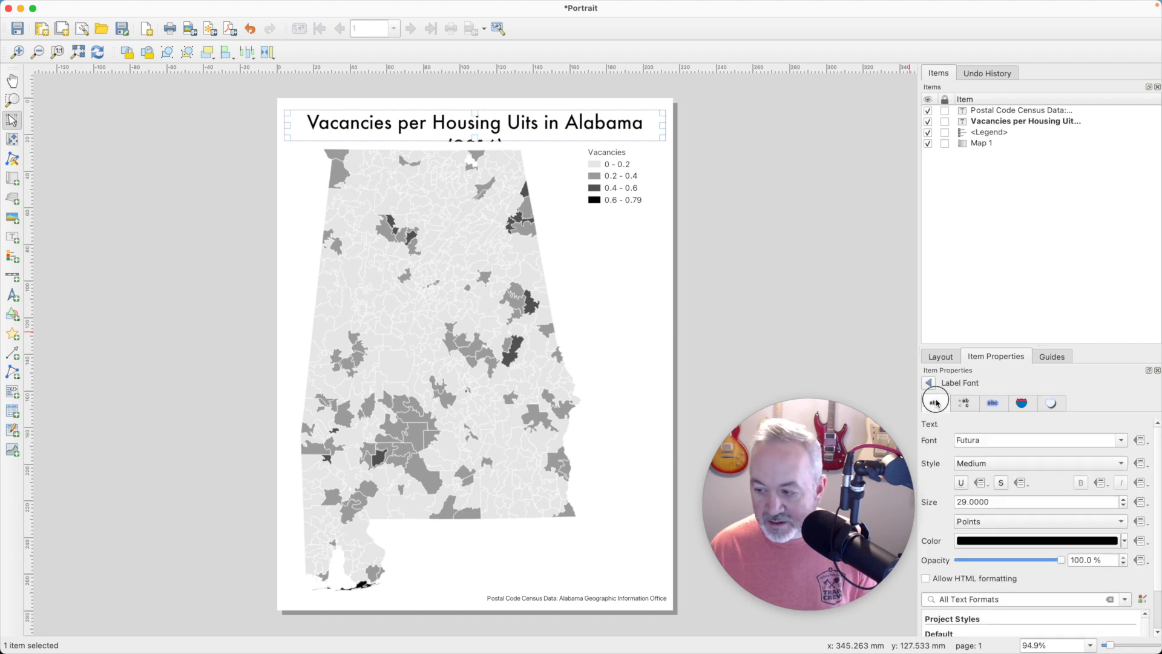
{"action": "left_click", "coordinate": [1124, 506]}
{"action": "left_click", "coordinate": [1124, 507]}
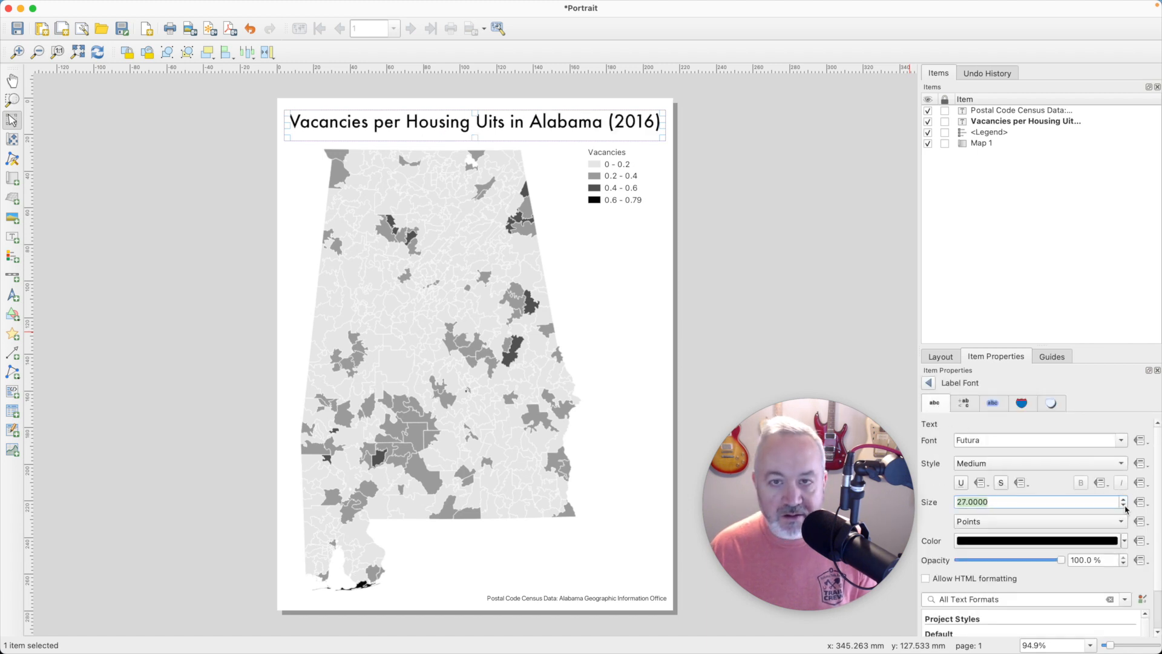
- Set the map title's font size to 26 points and return to its main label properties
{"action": "left_click", "coordinate": [1124, 506]}
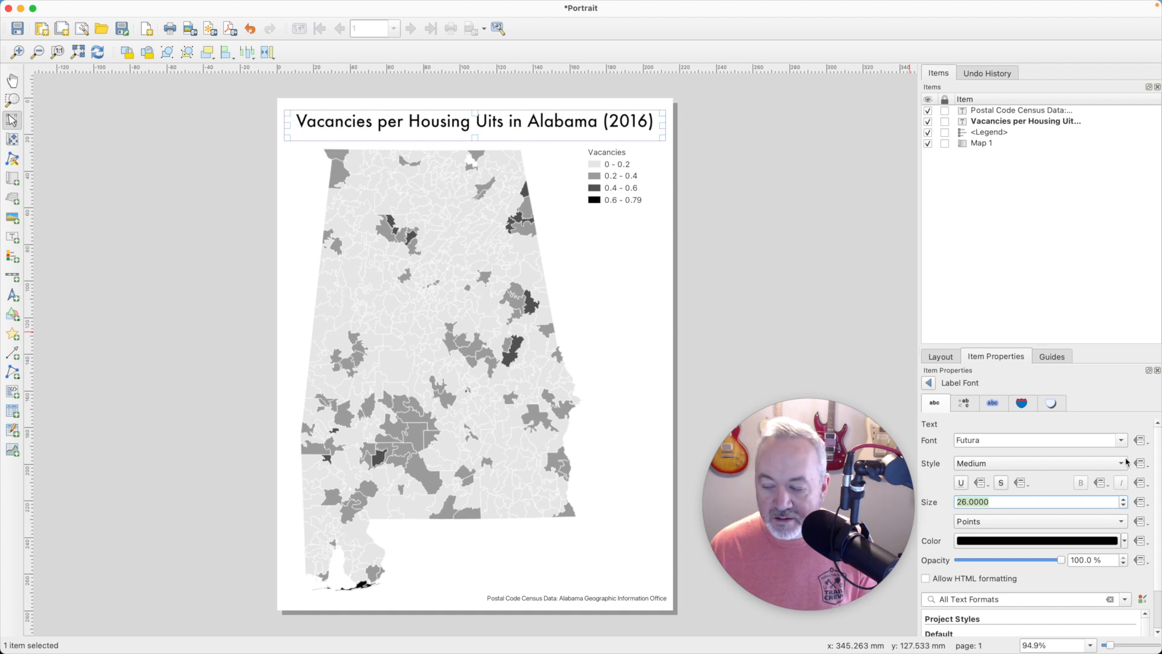
{"action": "left_click", "coordinate": [927, 383]}
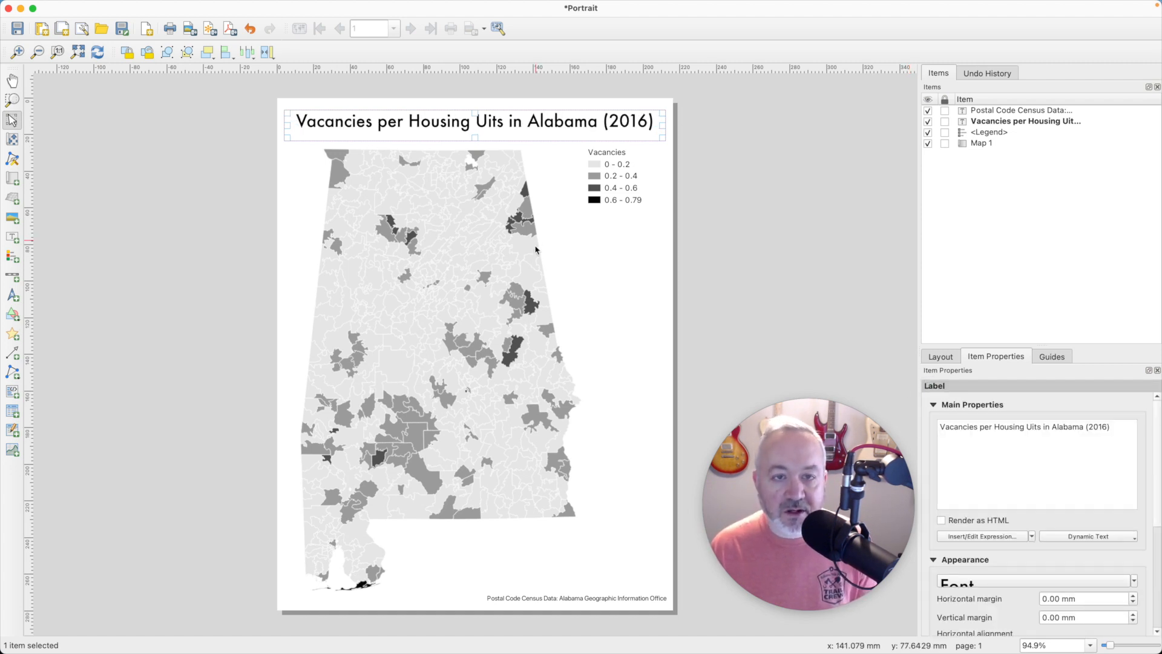
- Enlarge the item properties area and select the legend to show its settings
{"action": "left_click", "coordinate": [610, 227]}
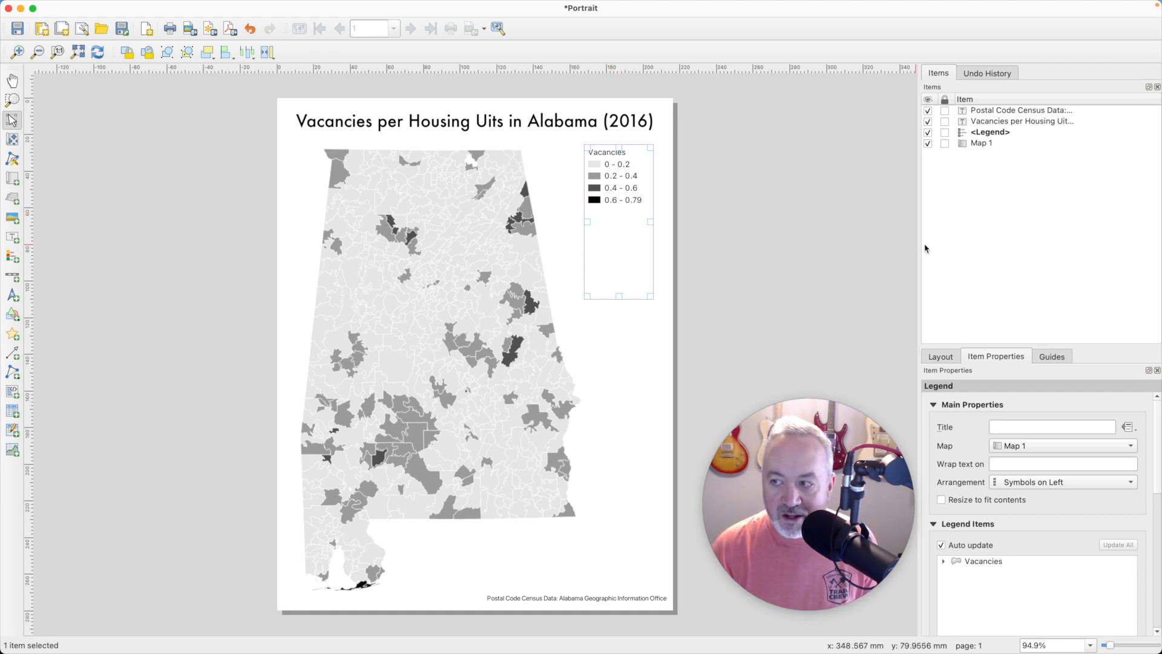
{"action": "left_click_drag", "start_coordinate": [1039, 346], "coordinate": [1038, 202]}
{"action": "left_click", "coordinate": [576, 236]}
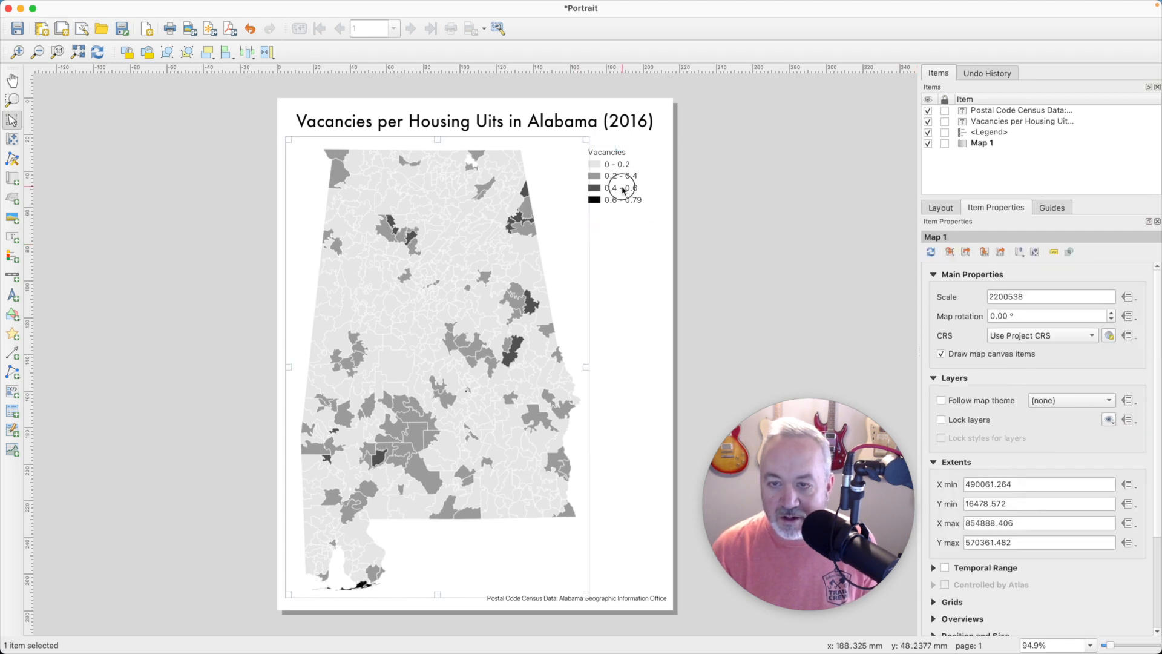
{"action": "left_click", "coordinate": [622, 188]}
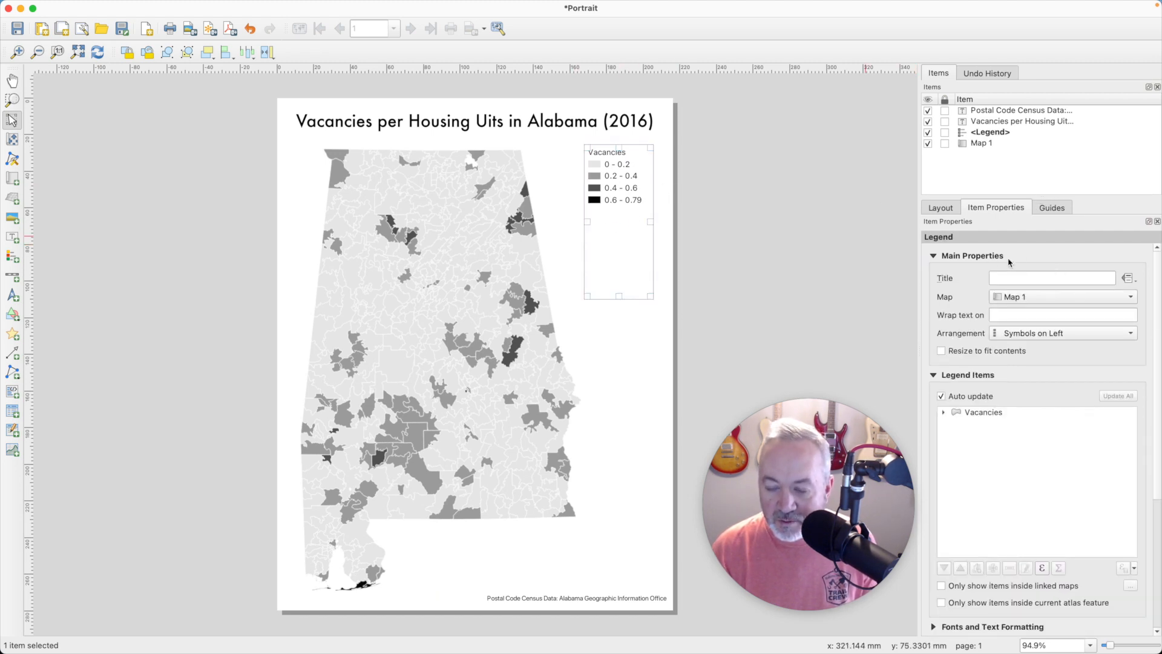
- In the Vacancies layer's symbology, reverse the order of the four classes so the highest range comes first and the lowest last
{"action": "key", "text": "super+grave"}
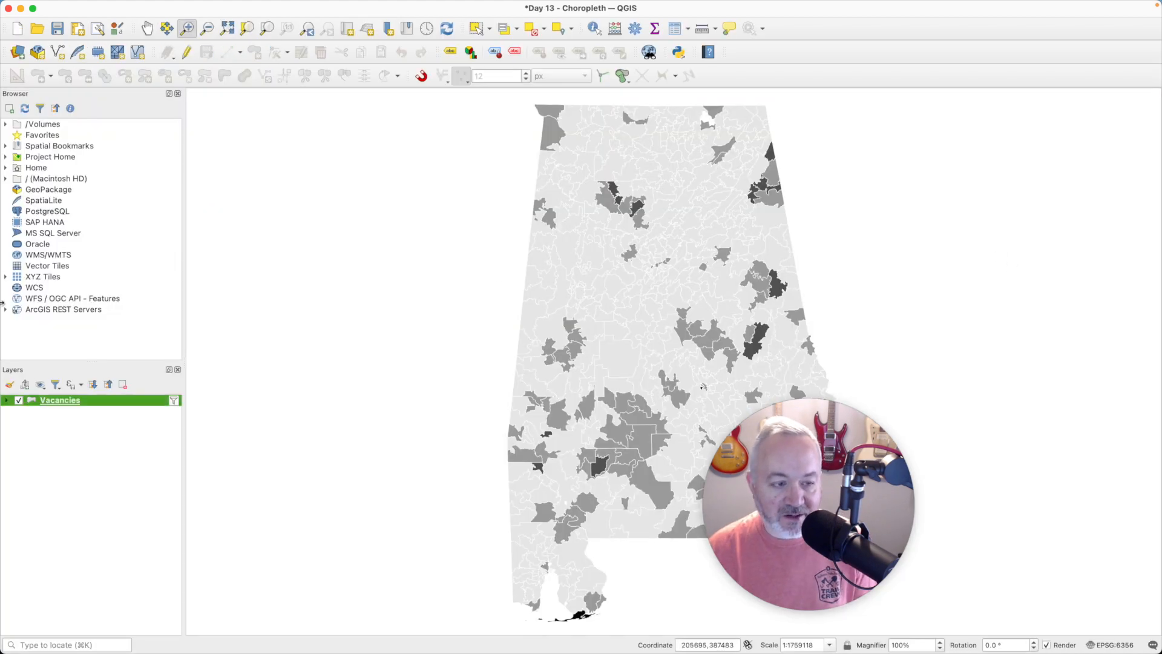
{"action": "double_click", "coordinate": [44, 402]}
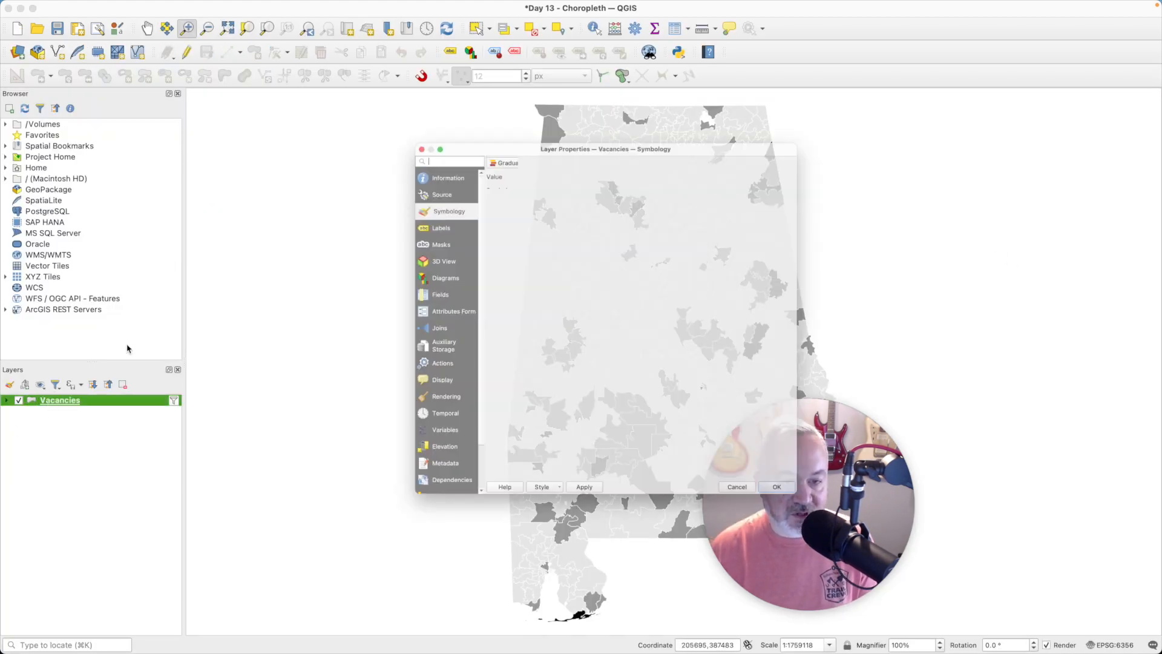
{"action": "left_click", "coordinate": [522, 273]}
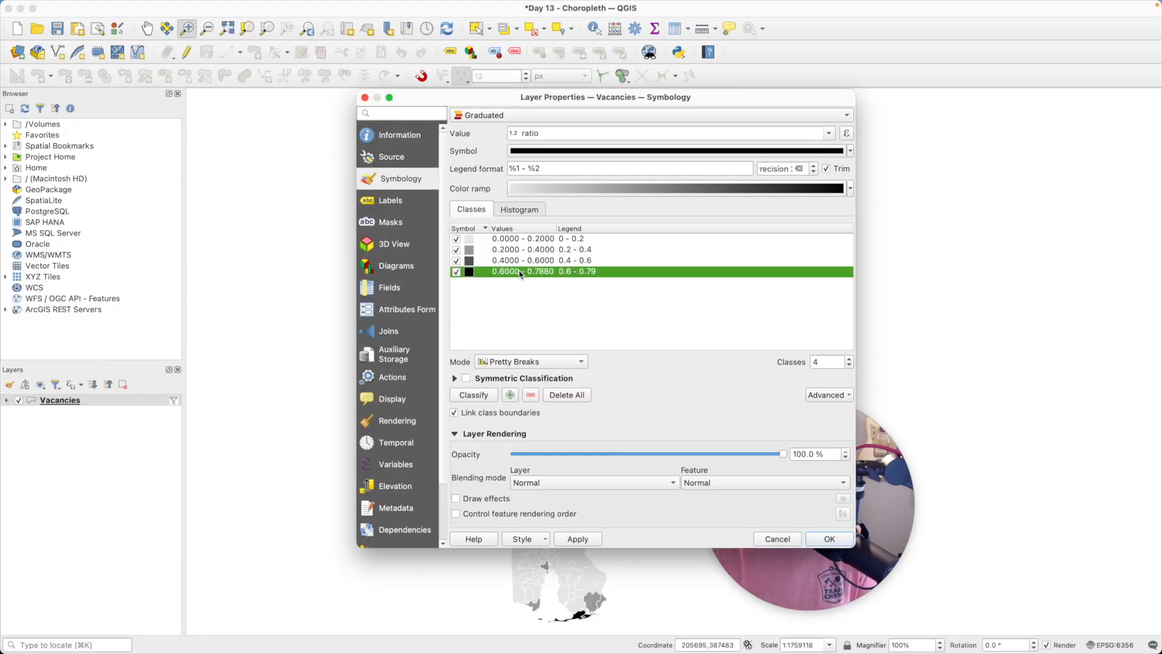
{"action": "left_click_drag", "start_coordinate": [522, 274], "coordinate": [485, 276]}
{"action": "left_click", "coordinate": [471, 251]}
{"action": "left_click", "coordinate": [470, 261]}
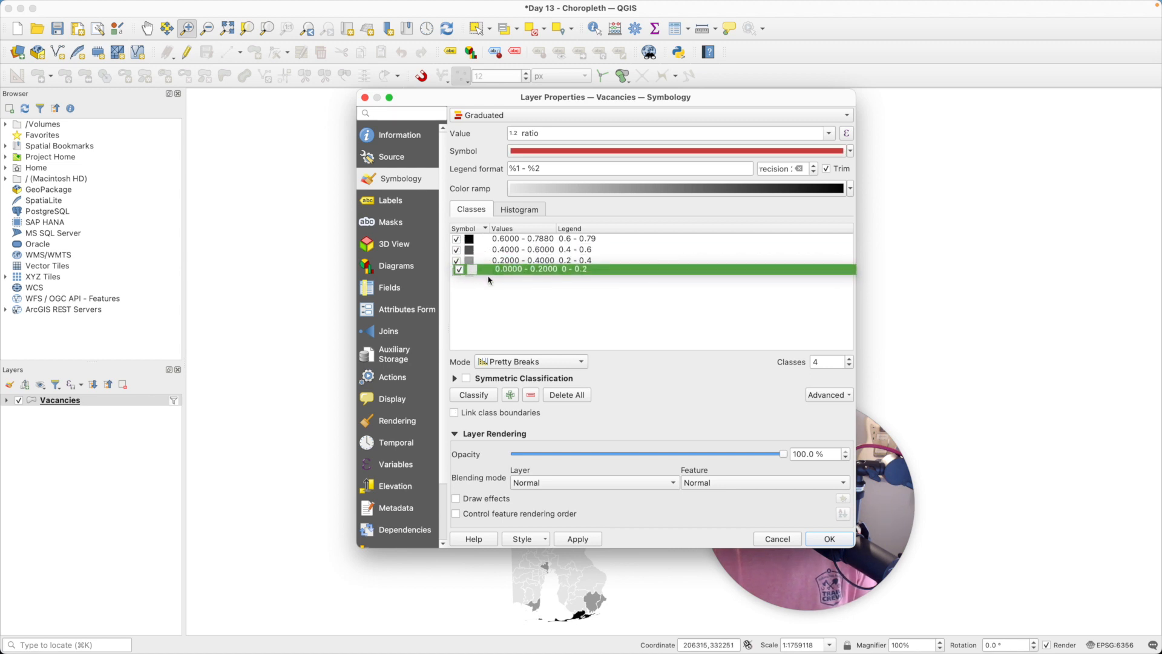
- Change the lowest class's legend label to "0.0 - 0.2" and accept the Vacancies layer's symbology changes
{"action": "double_click", "coordinate": [575, 271]}
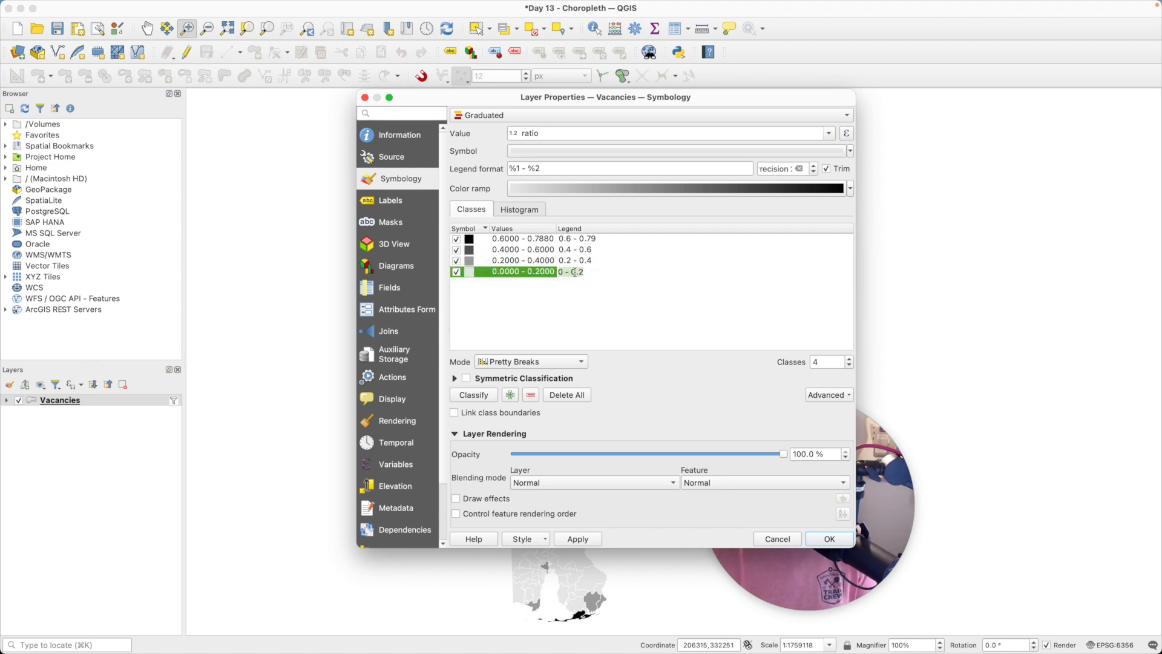
{"action": "type", "text": ".0"}
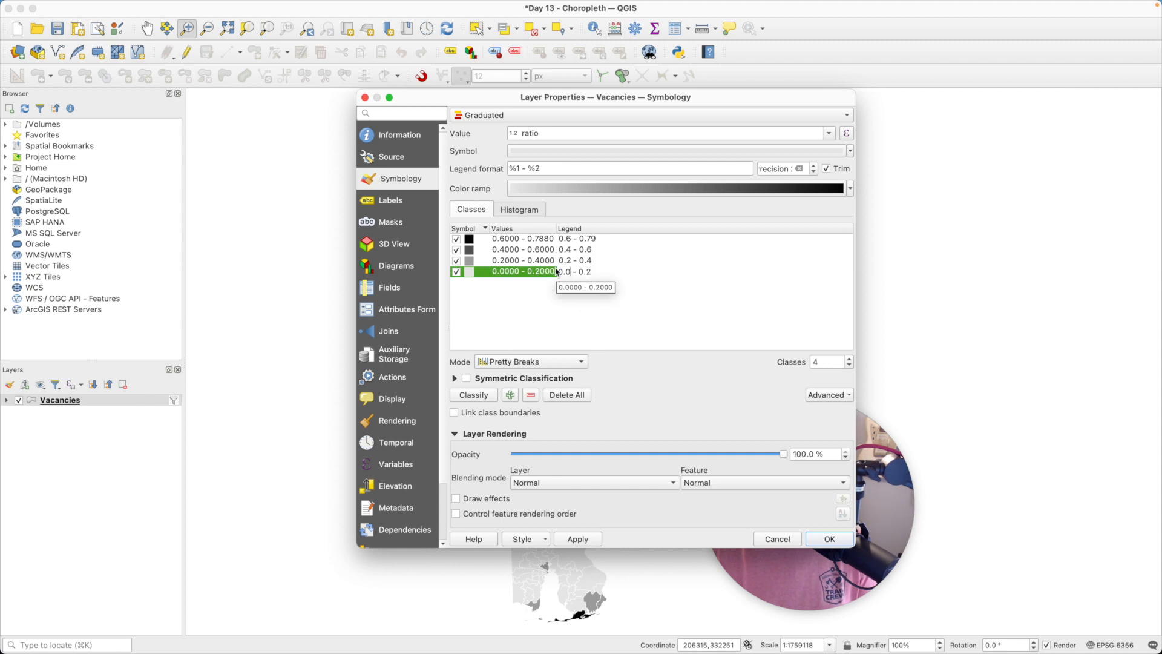
{"action": "double_click", "coordinate": [597, 240]}
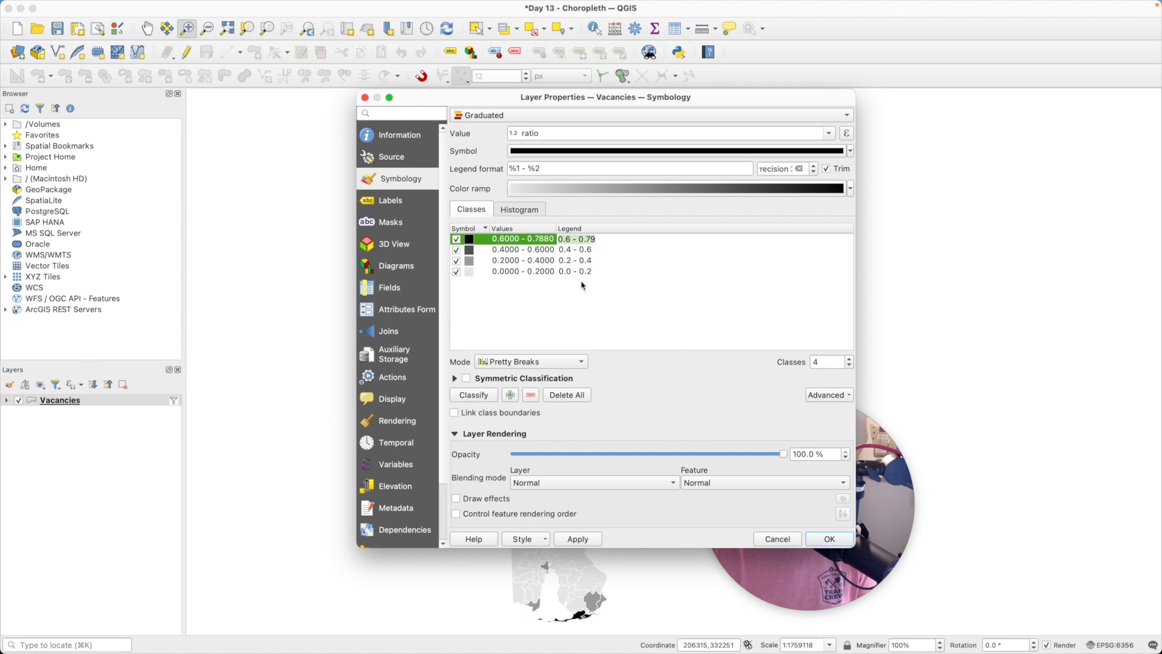
{"action": "left_click", "coordinate": [824, 539]}
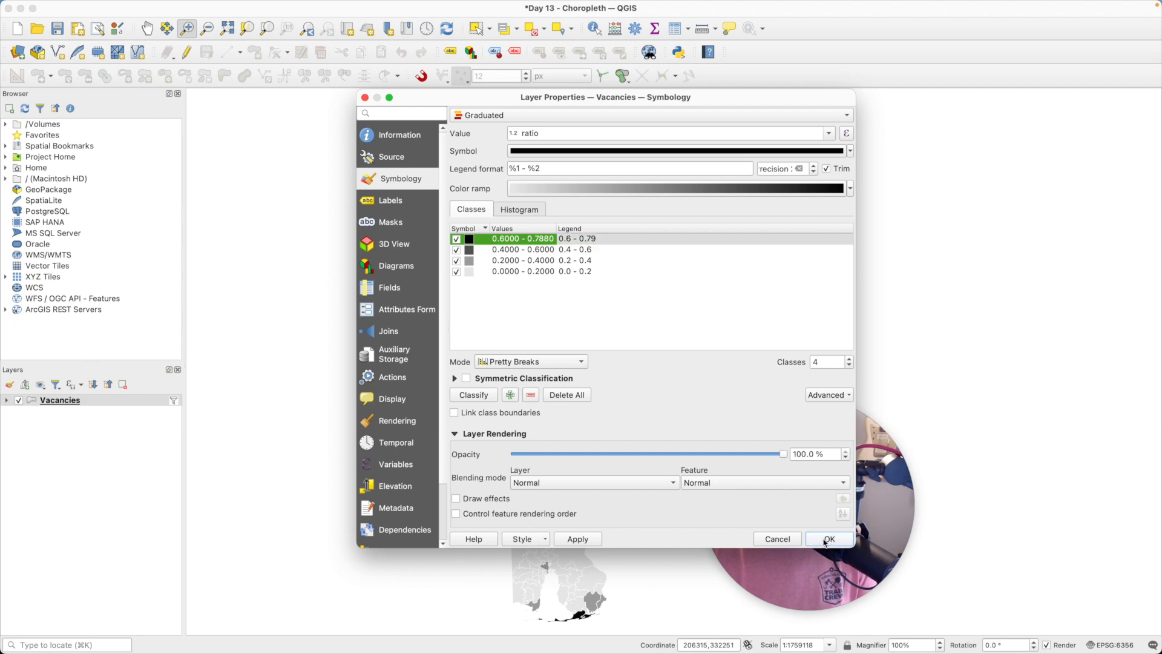
- In the Portrait layout, turn off the legend's automatic updating and clear the "Vacancies" heading from its items
{"action": "key", "text": "super+grave"}
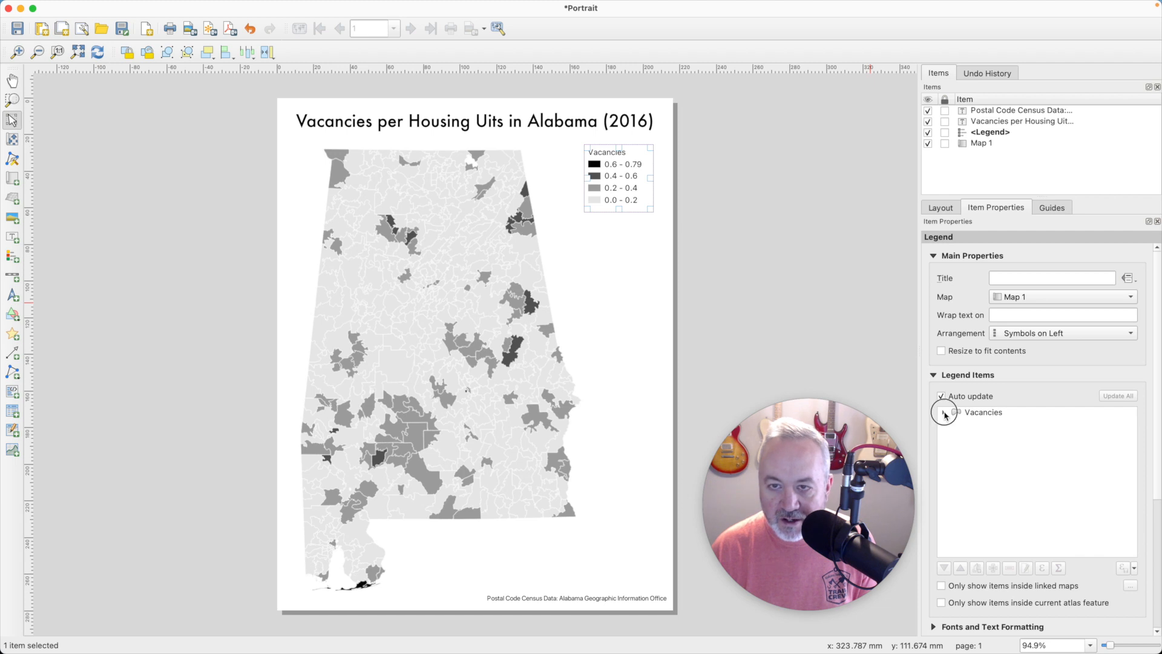
{"action": "left_click", "coordinate": [944, 413]}
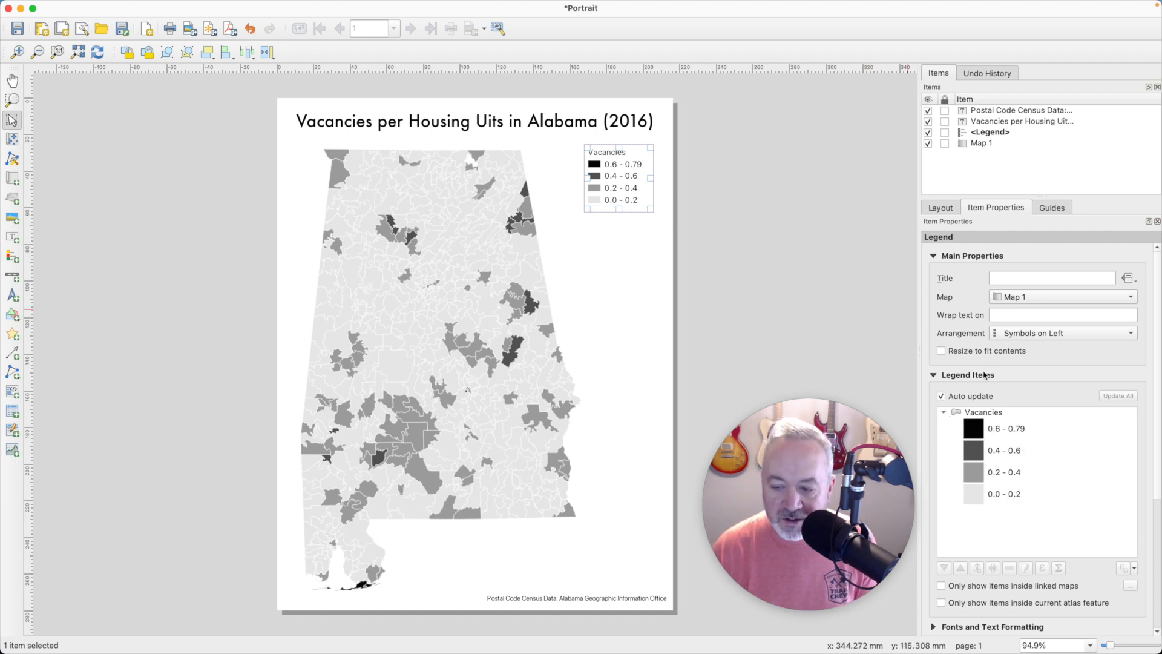
{"action": "left_click", "coordinate": [1004, 414]}
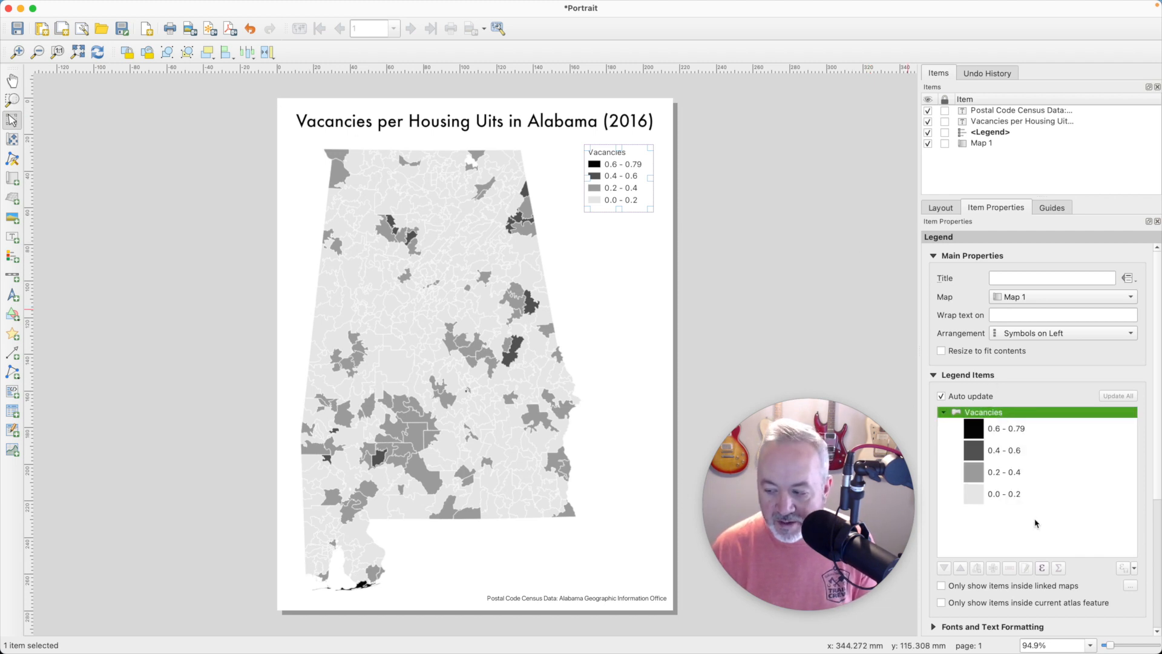
{"action": "left_click", "coordinate": [941, 396]}
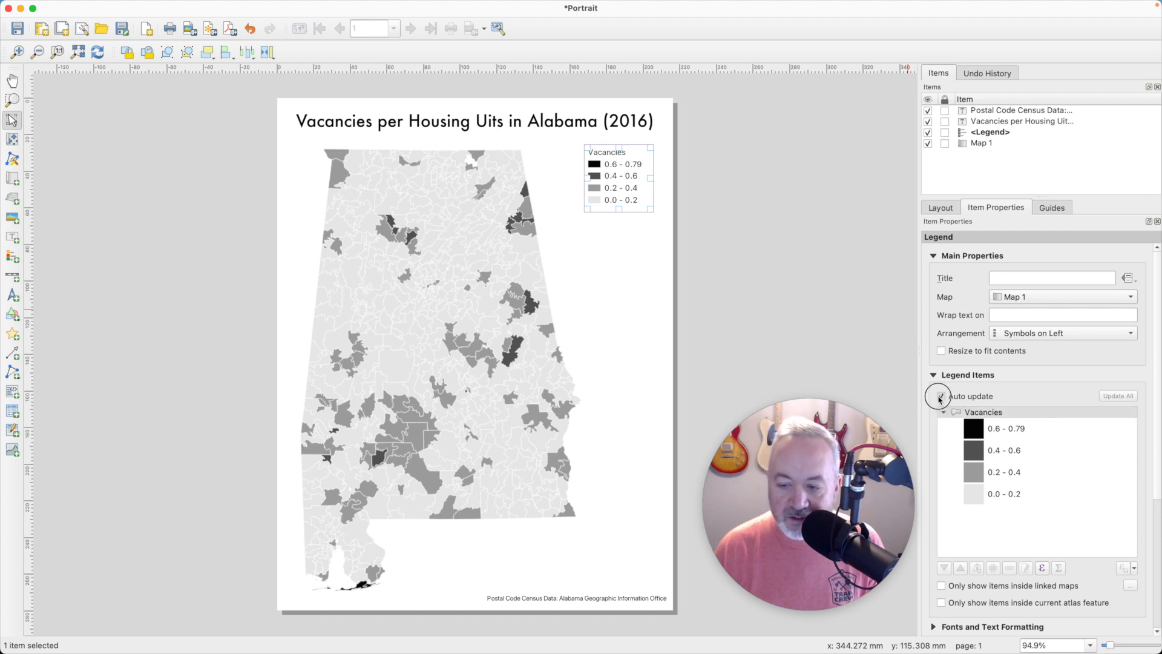
{"action": "double_click", "coordinate": [975, 414]}
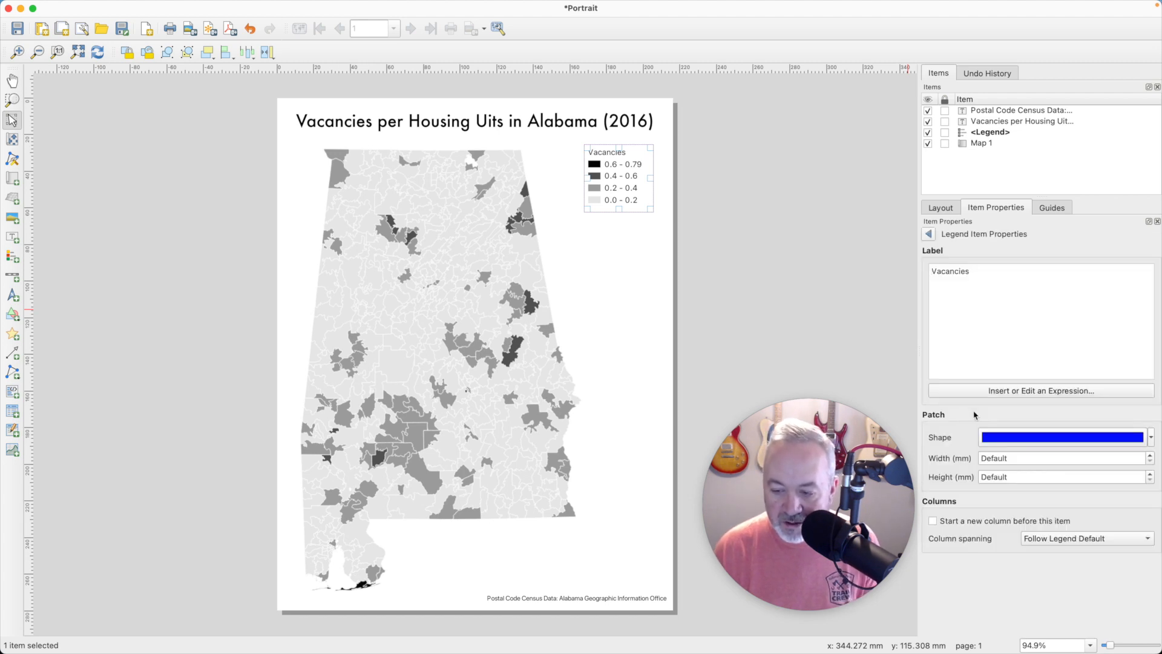
{"action": "double_click", "coordinate": [954, 270]}
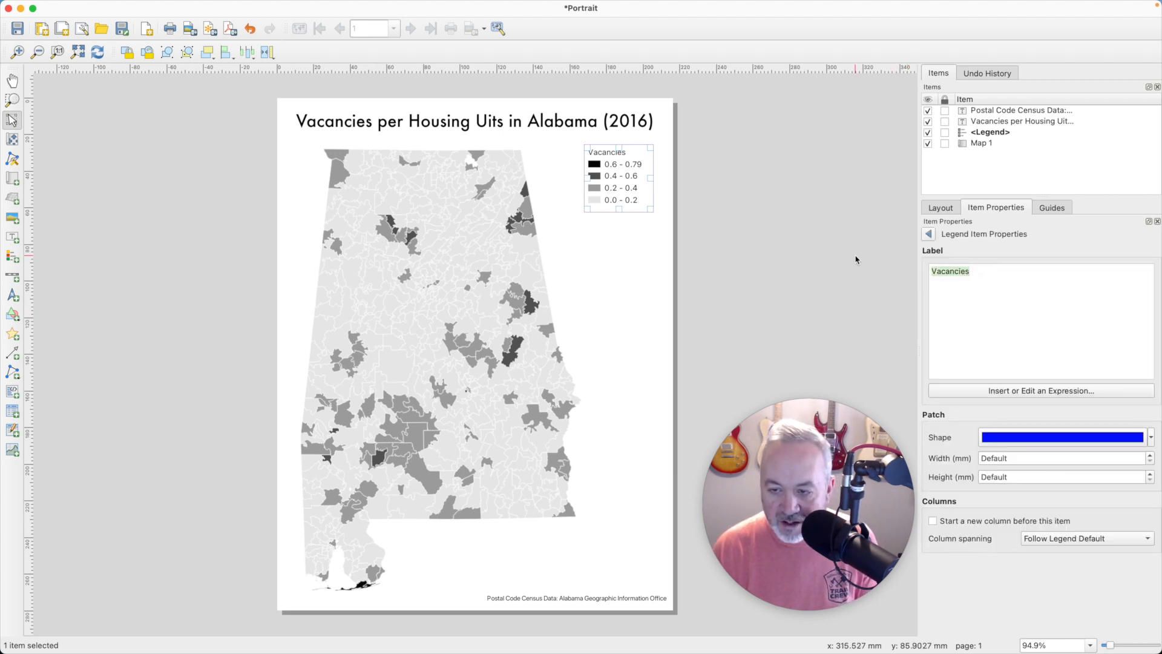
{"action": "key", "text": "BackSpace"}
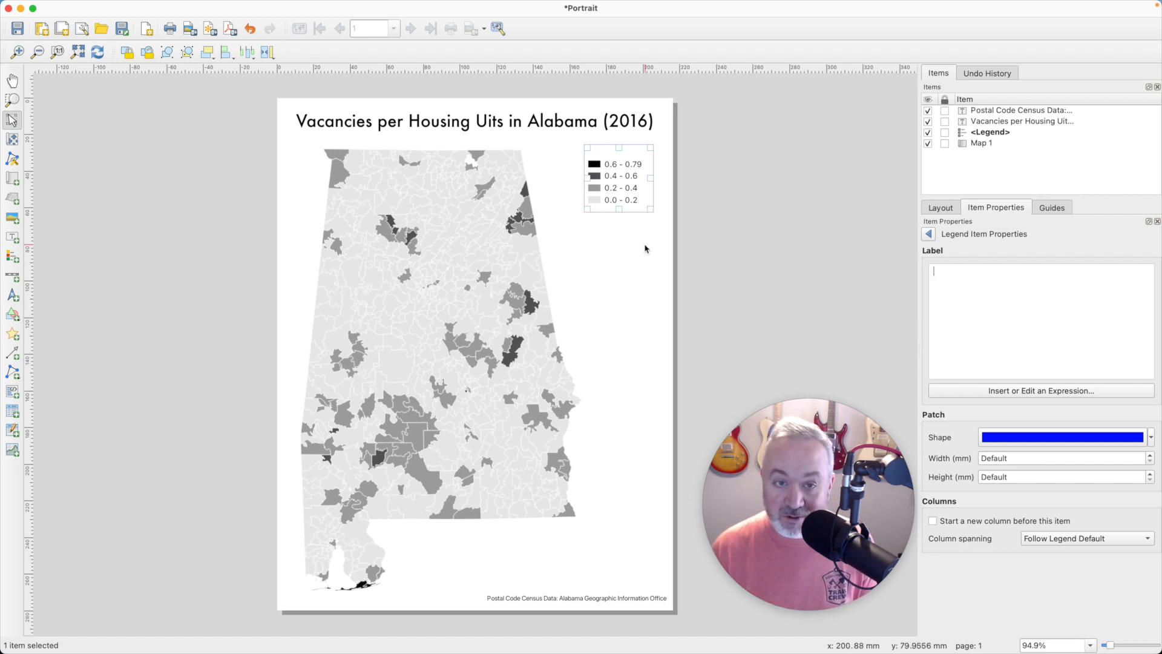
- Move the legend slightly upward, closer to the map title, and deselect it
{"action": "left_click", "coordinate": [693, 246]}
{"action": "left_click_drag", "start_coordinate": [614, 185], "coordinate": [615, 168]}
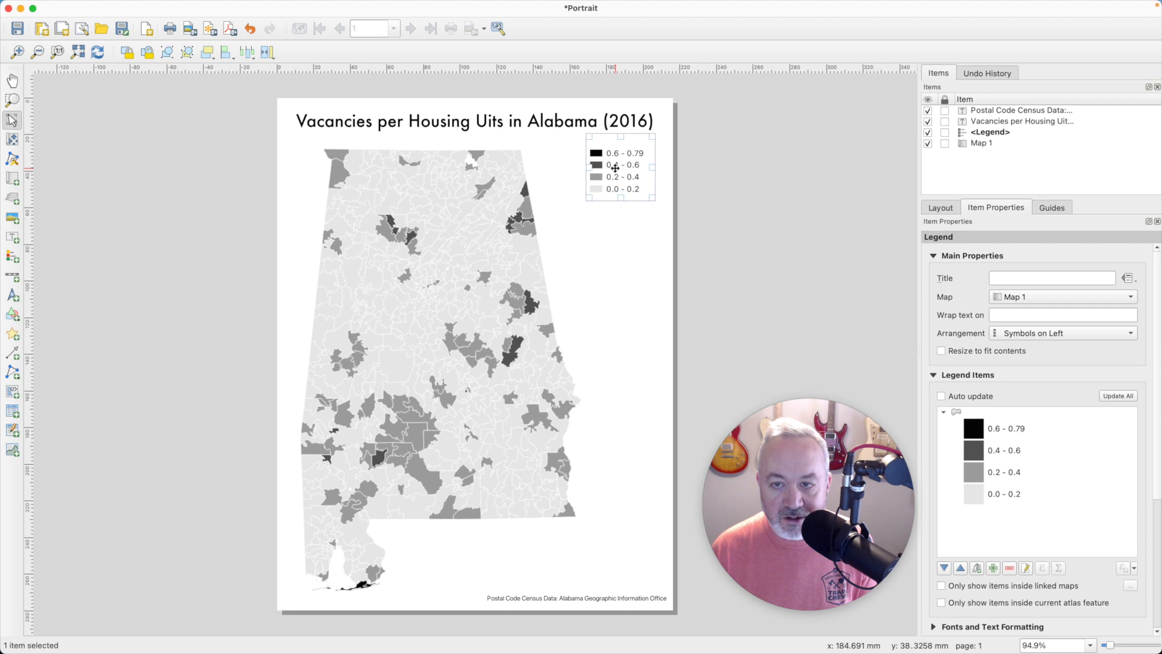
{"action": "left_click", "coordinate": [614, 238]}
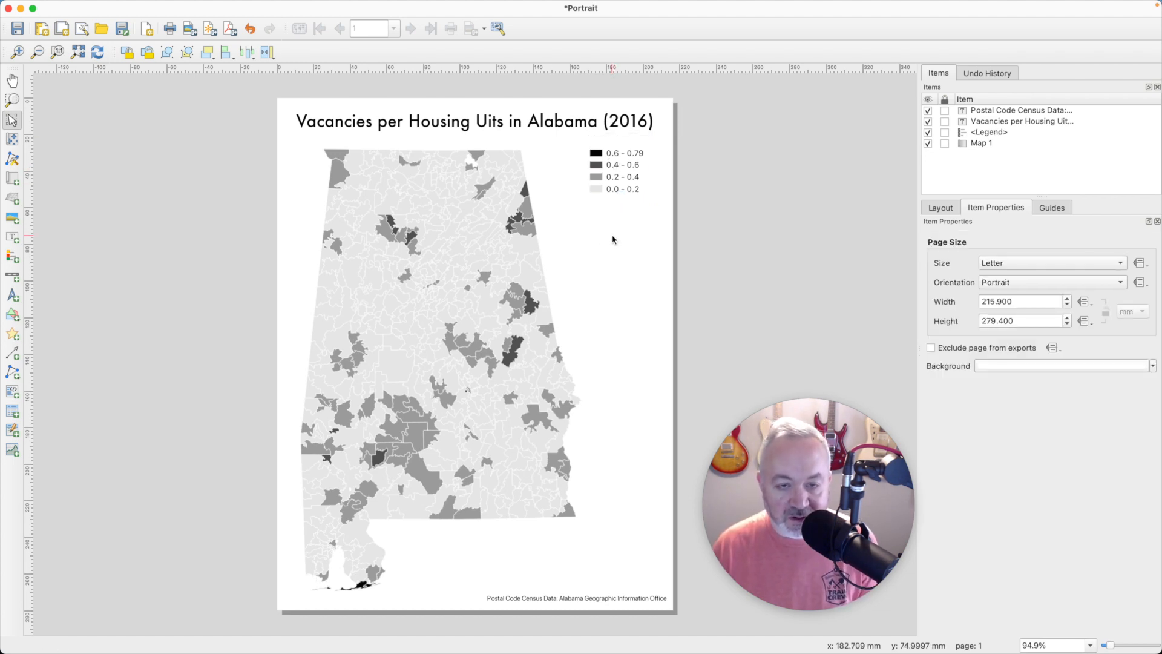
- Resize the Portrait layout window to half the screen and switch to the browser showing the original Alabama vacancies map for comparison
{"action": "key", "text": "ctrl+alt+Left"}
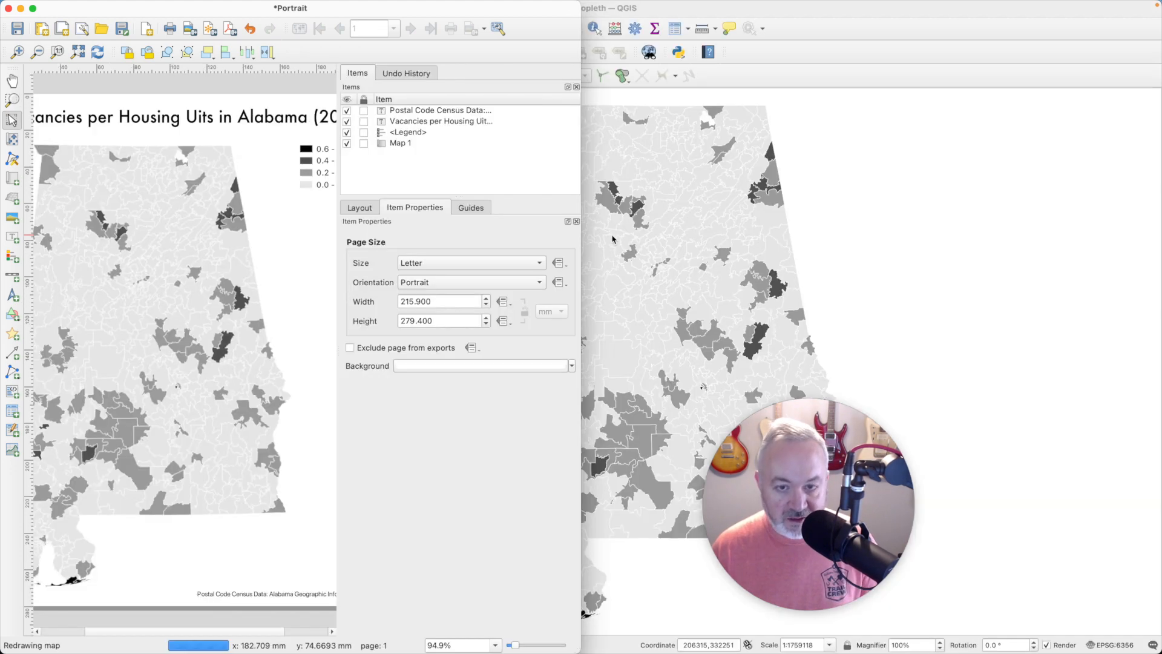
{"action": "left_click", "coordinate": [889, 188]}
{"action": "left_click", "coordinate": [891, 187]}
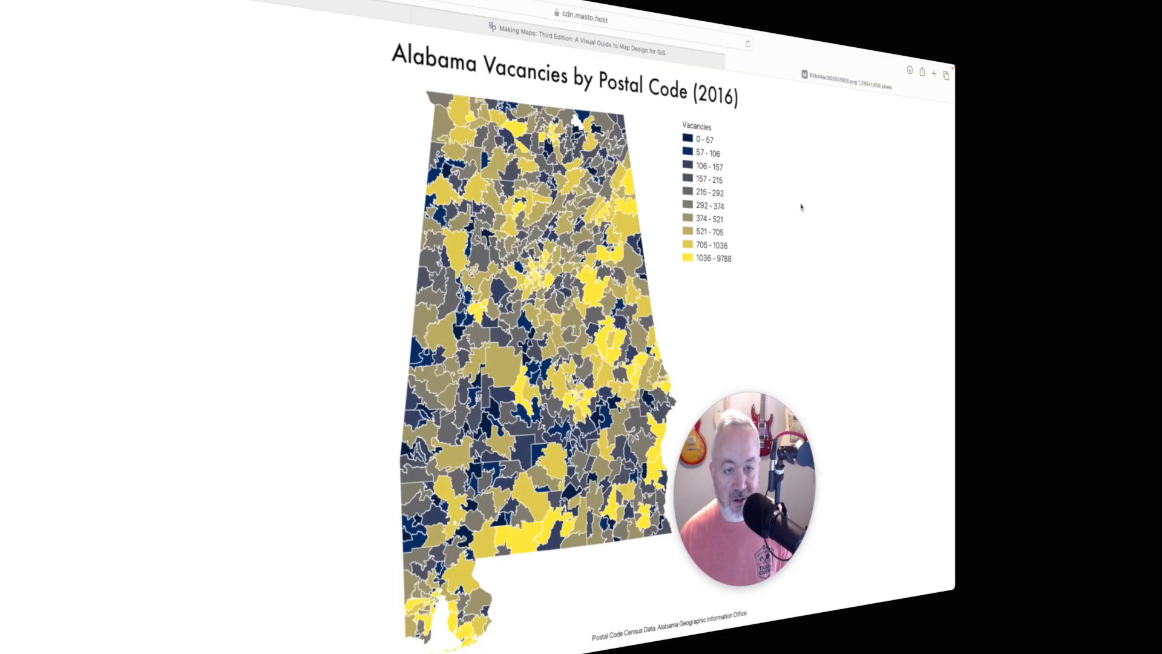